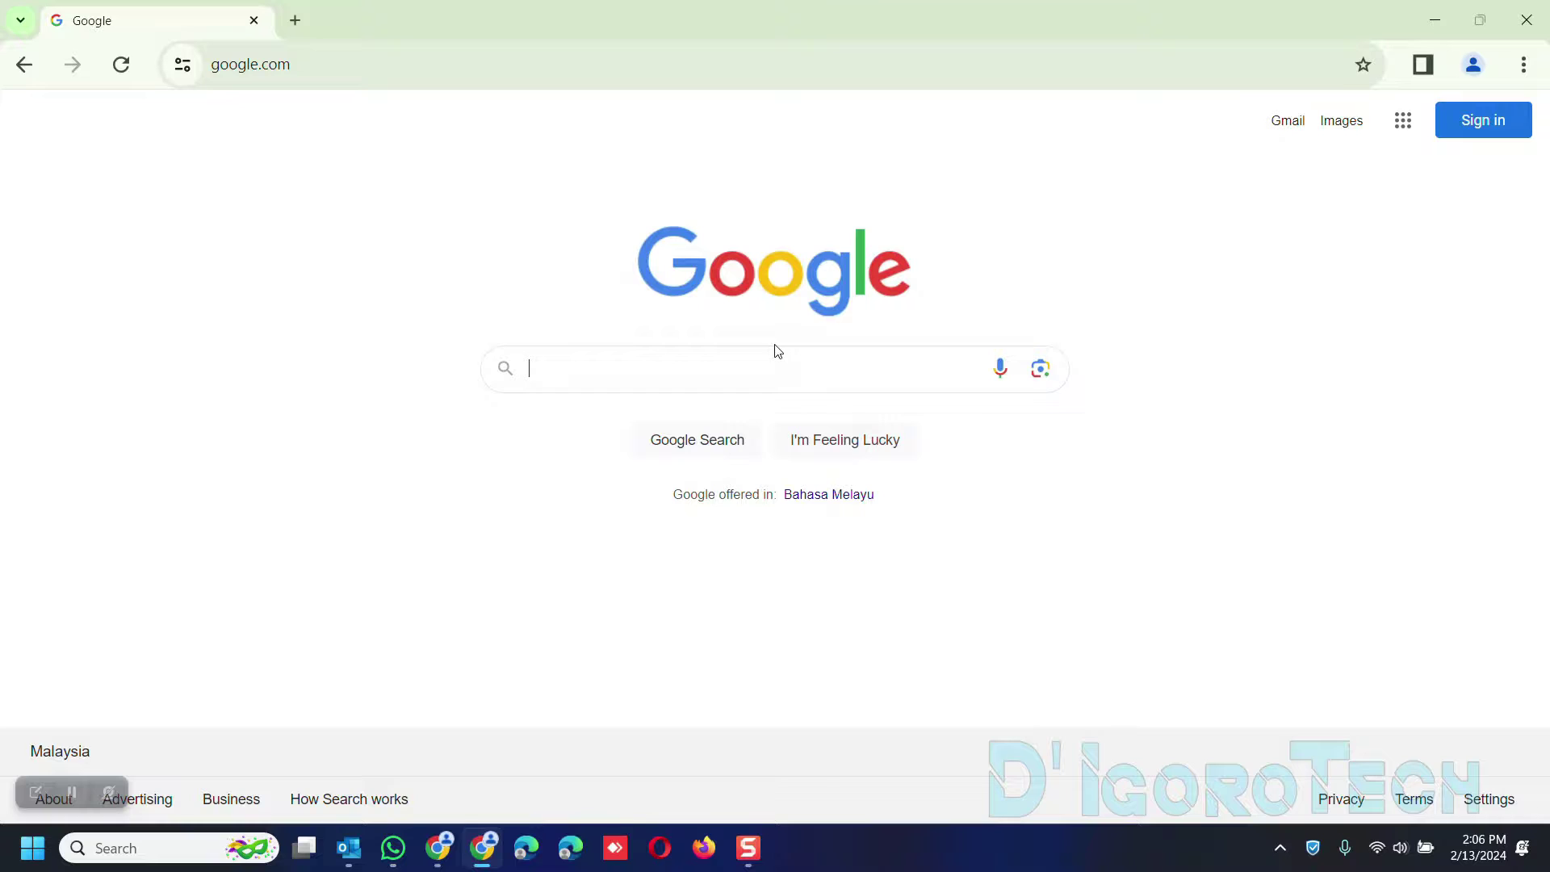
- Search Google for 'vmware workstation pro download' and open the first official VMware result
click(776, 357)
text(vmware )
text(wo)
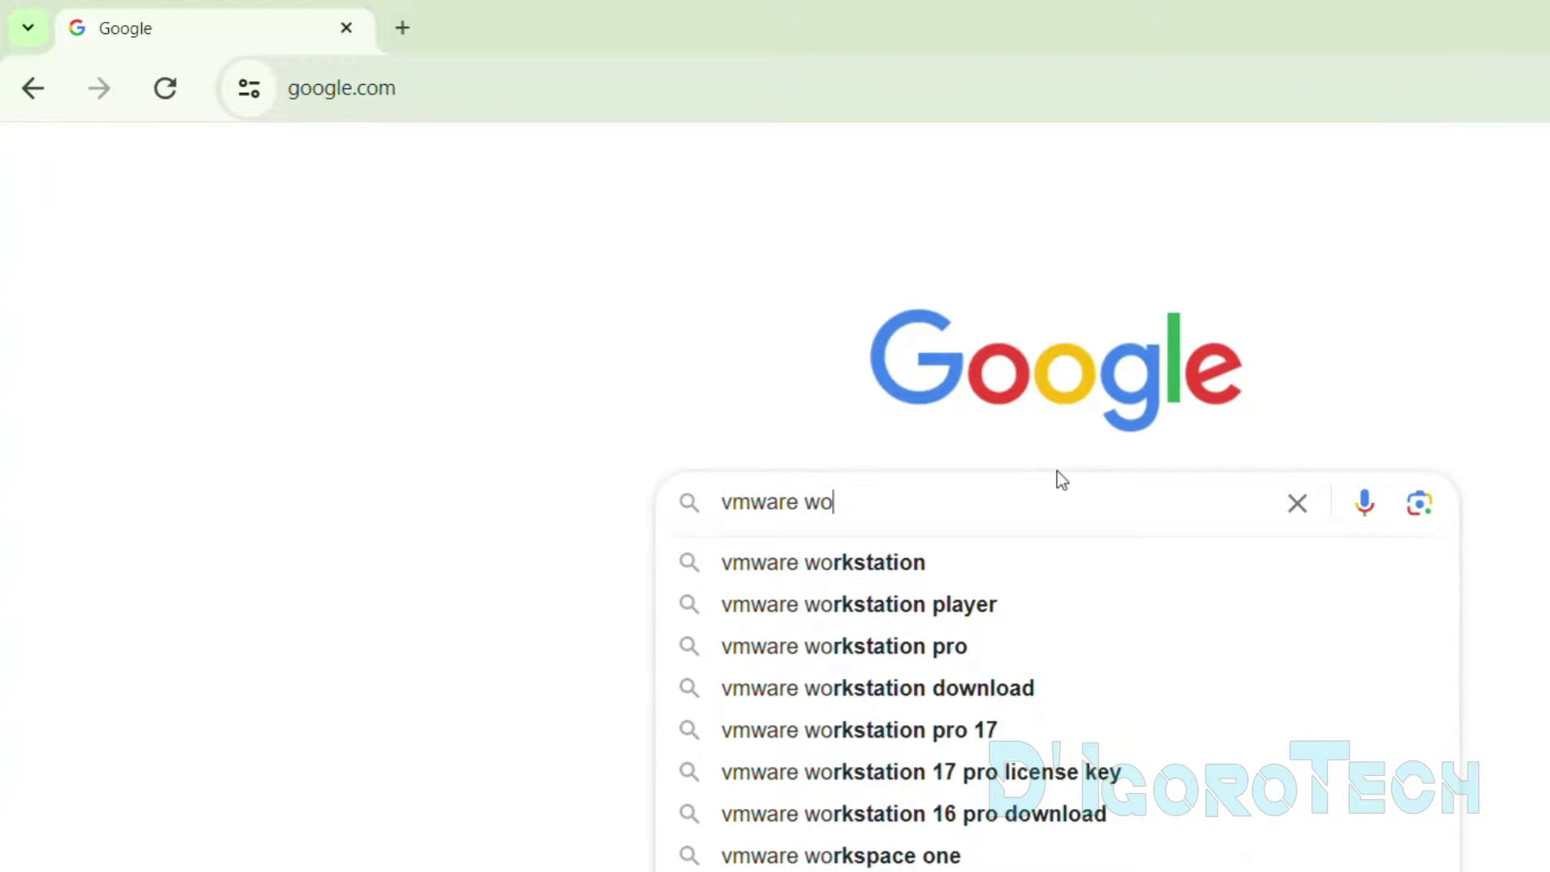
text(rkstation player)
key(BackSpace)
key(BackSpace)
key(BackSpace)
text(pro download)
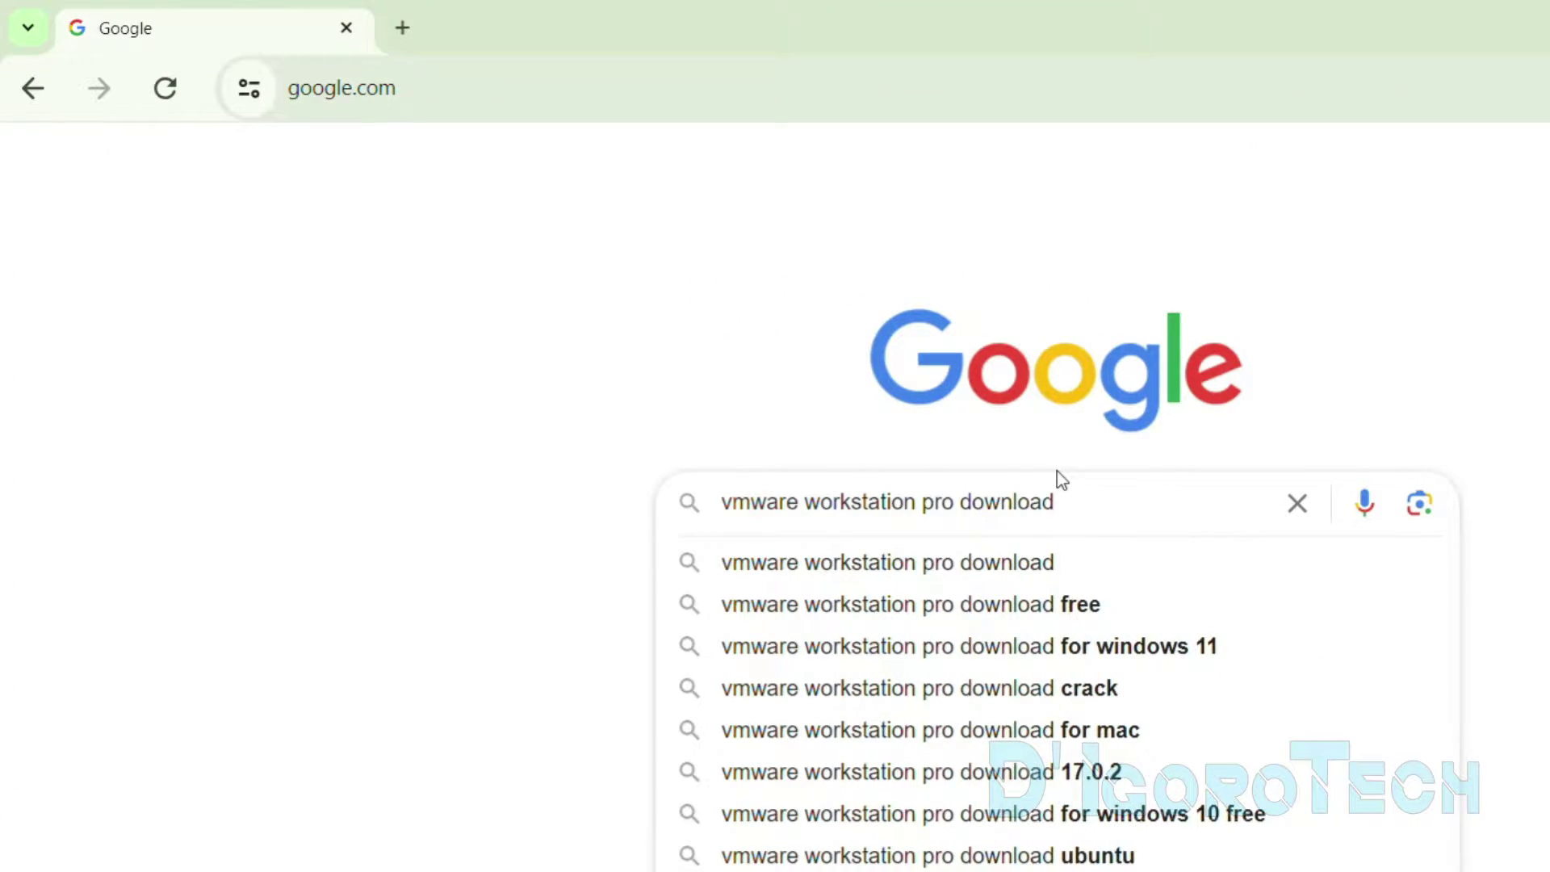
key(Return)
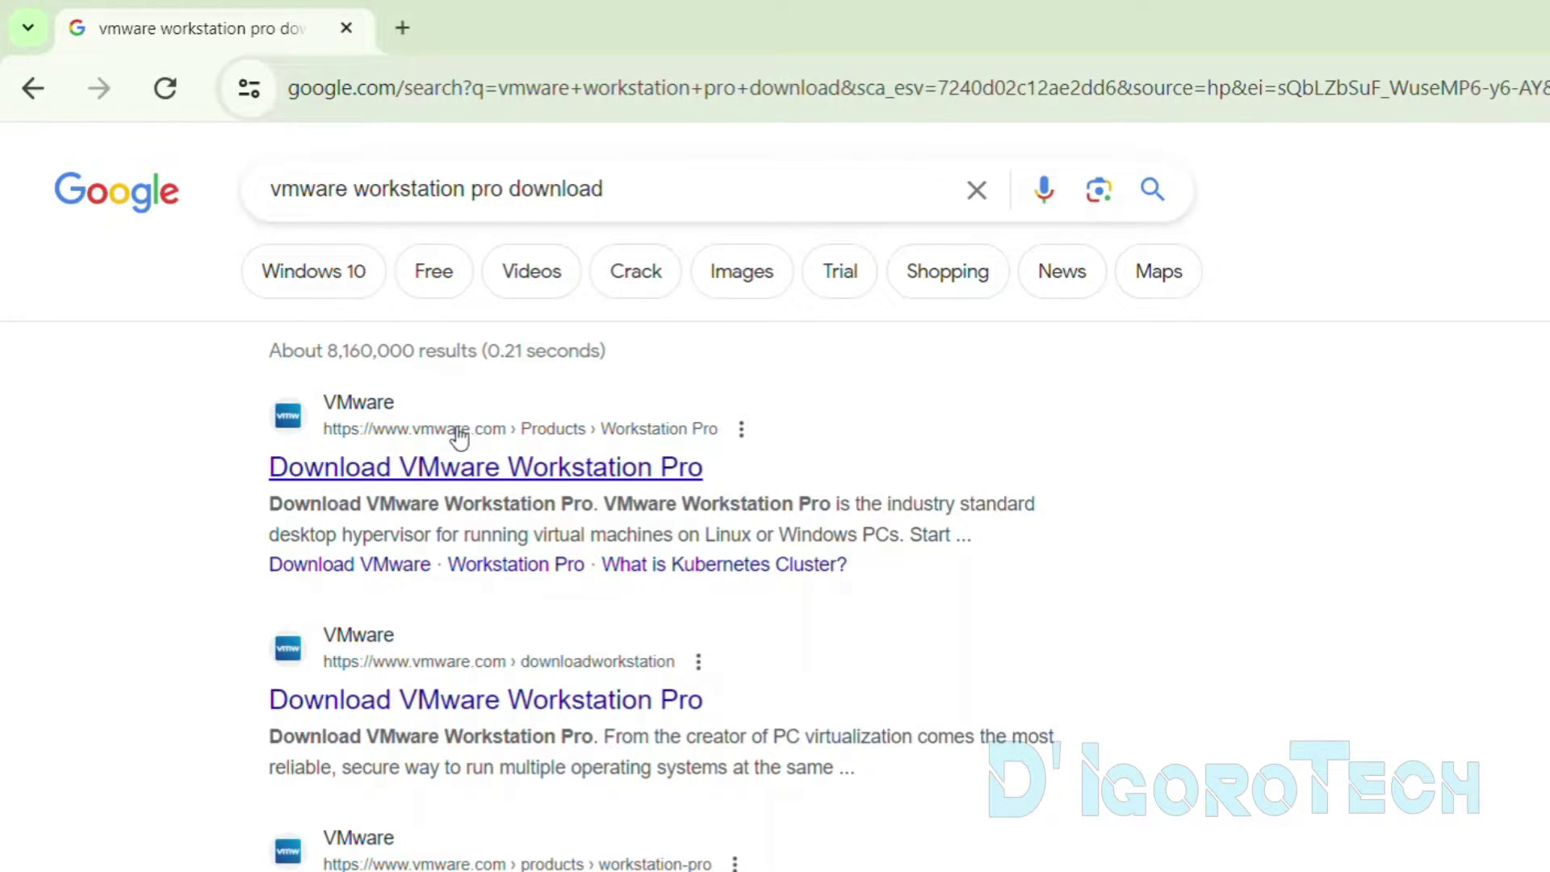
click(482, 470)
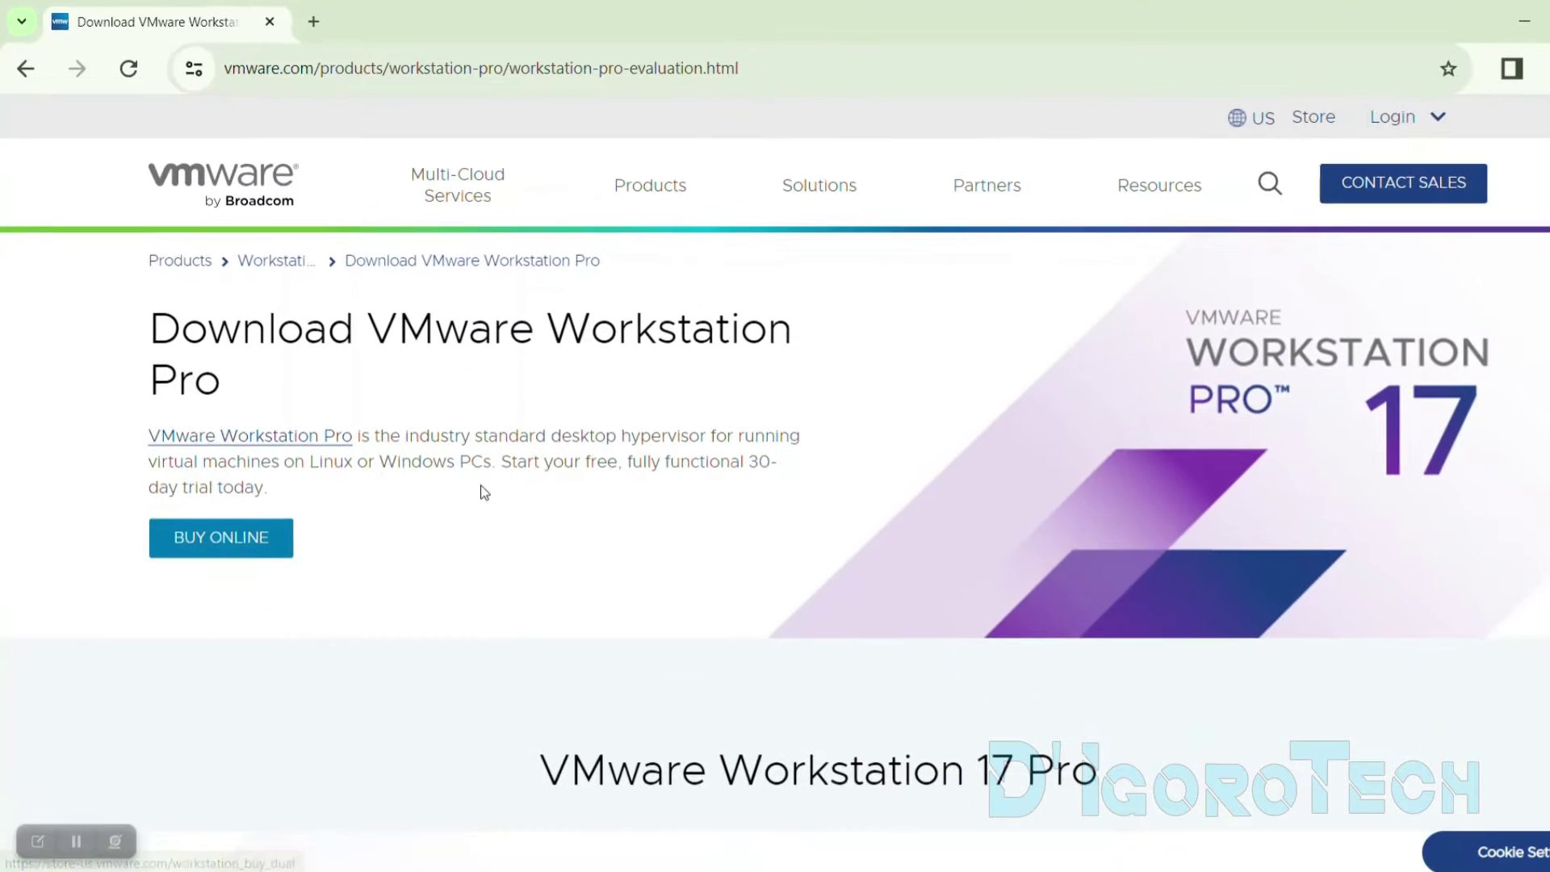
scroll(485, 473, down, 3)
scroll(488, 475, down, 2)
scroll(493, 473, down, 3)
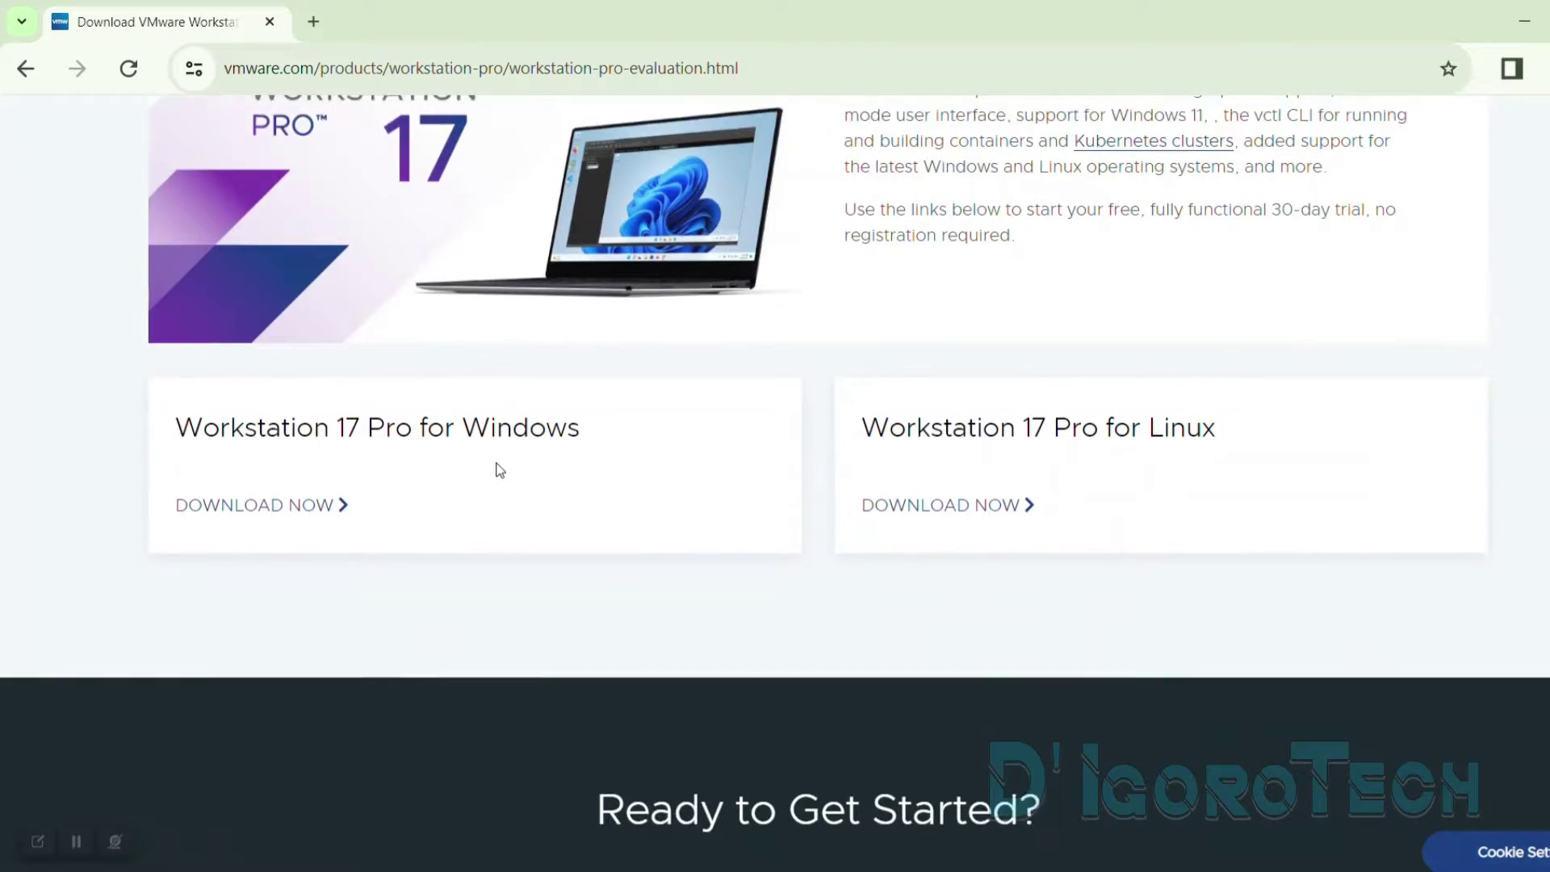
drag(462, 393, 1226, 400)
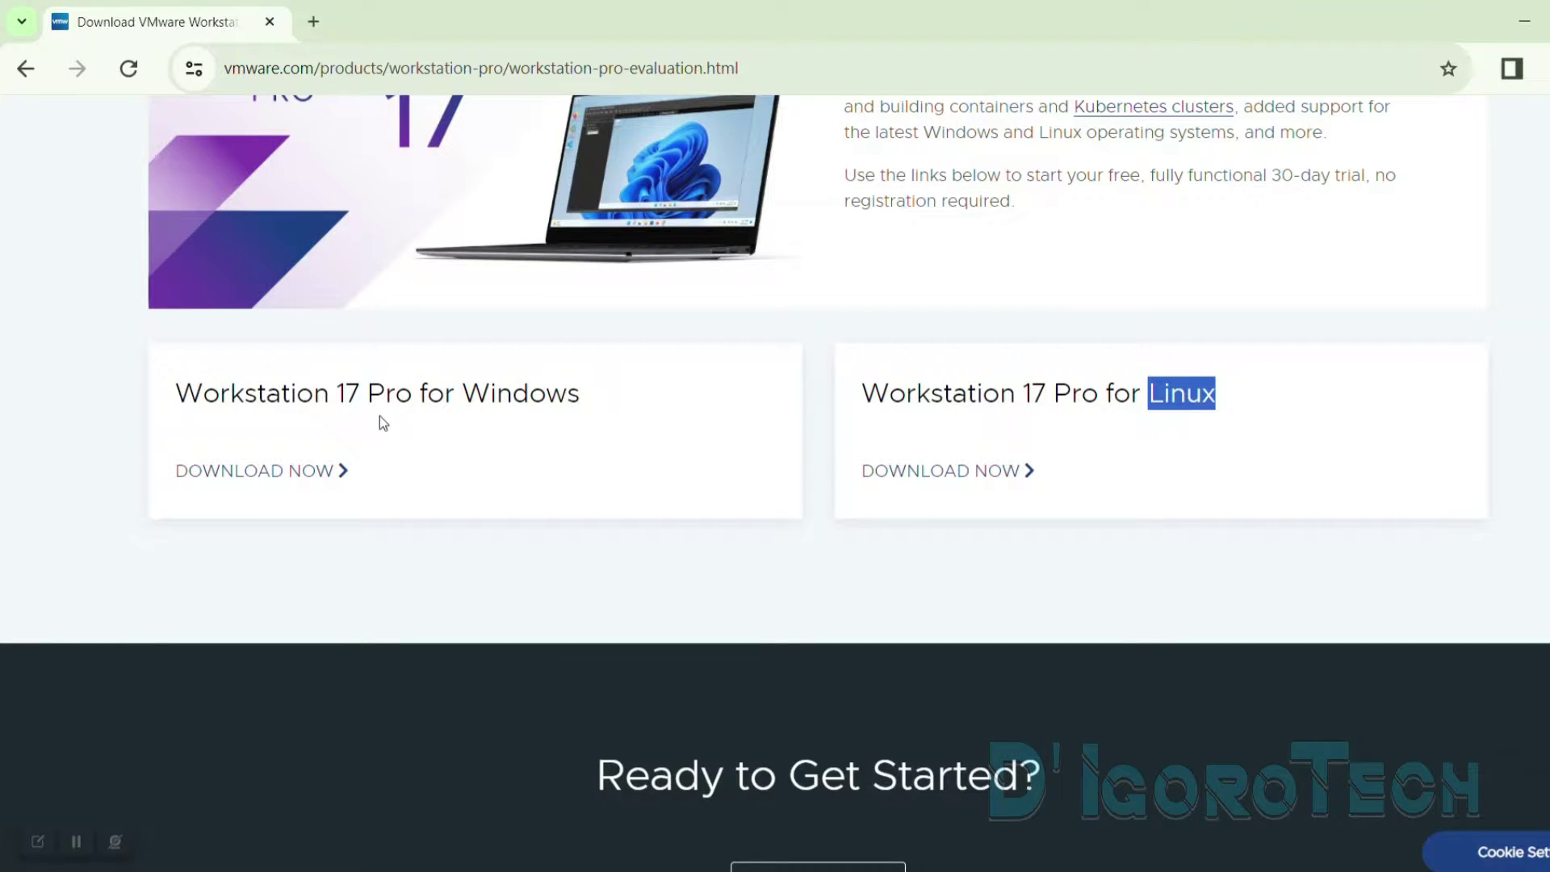
- Download Workstation 17 Pro for Windows and check that the 572 MB installer has finished
drag(179, 393, 584, 425)
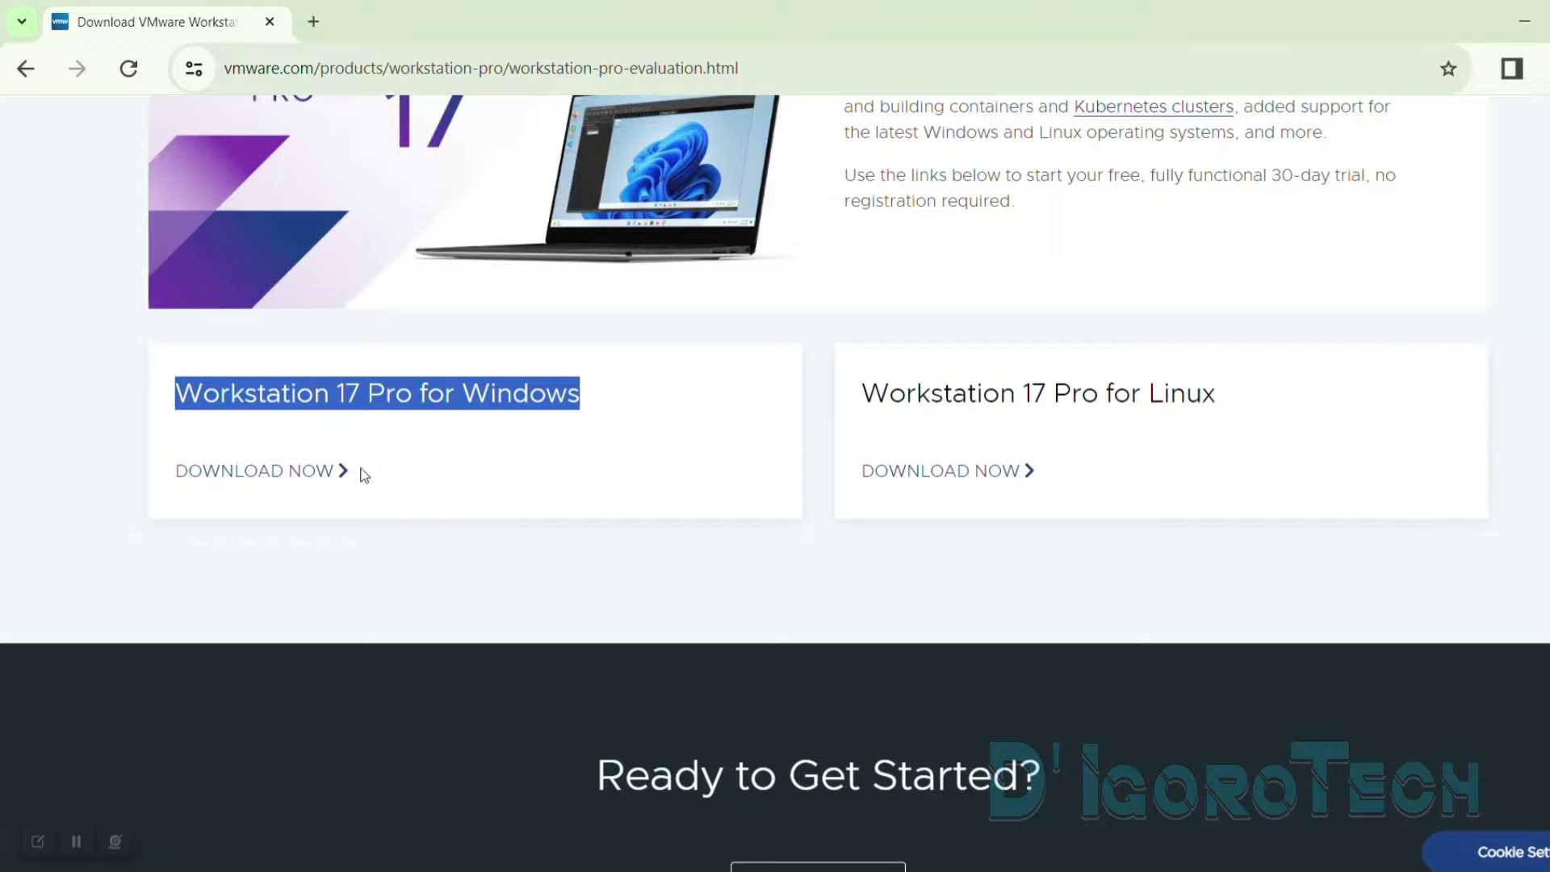
click(295, 473)
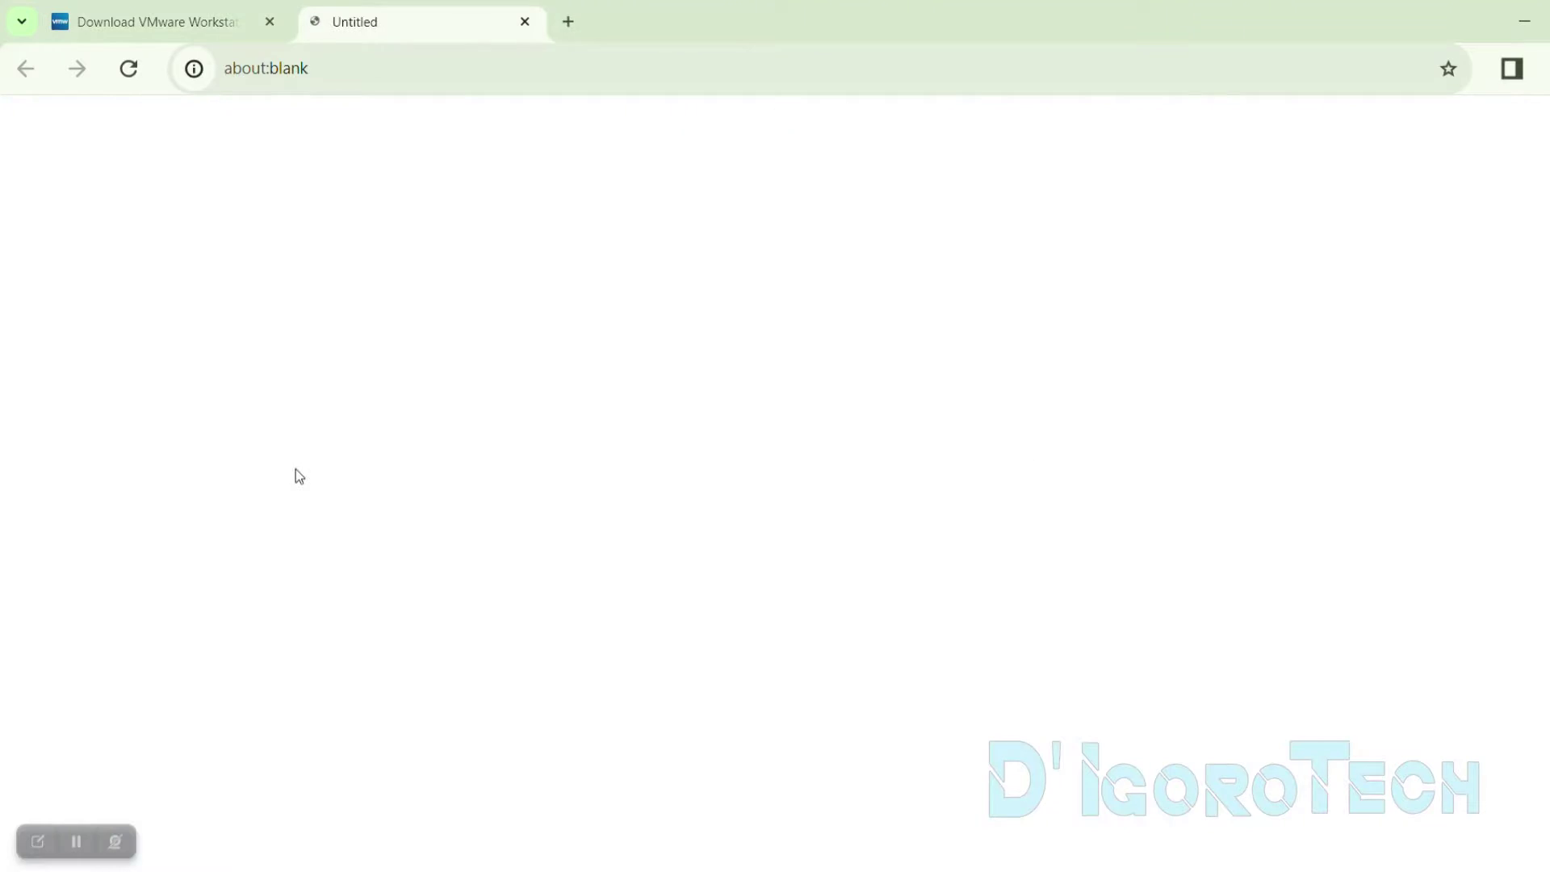
click(1464, 72)
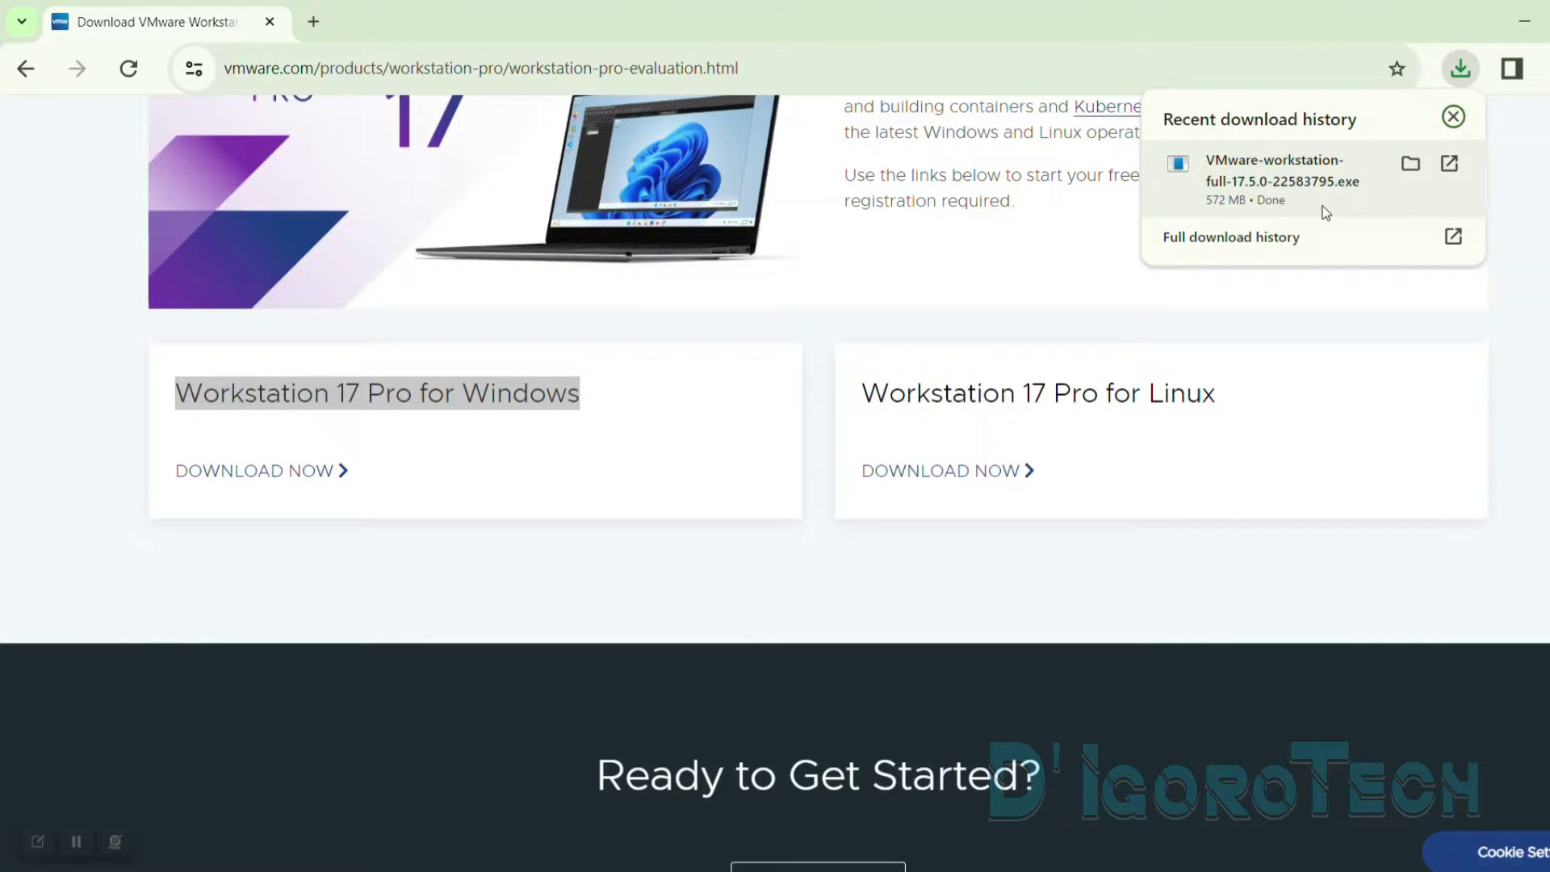
- Show the VMware-workstation-full installer in the Downloads folder and run it
click(1409, 165)
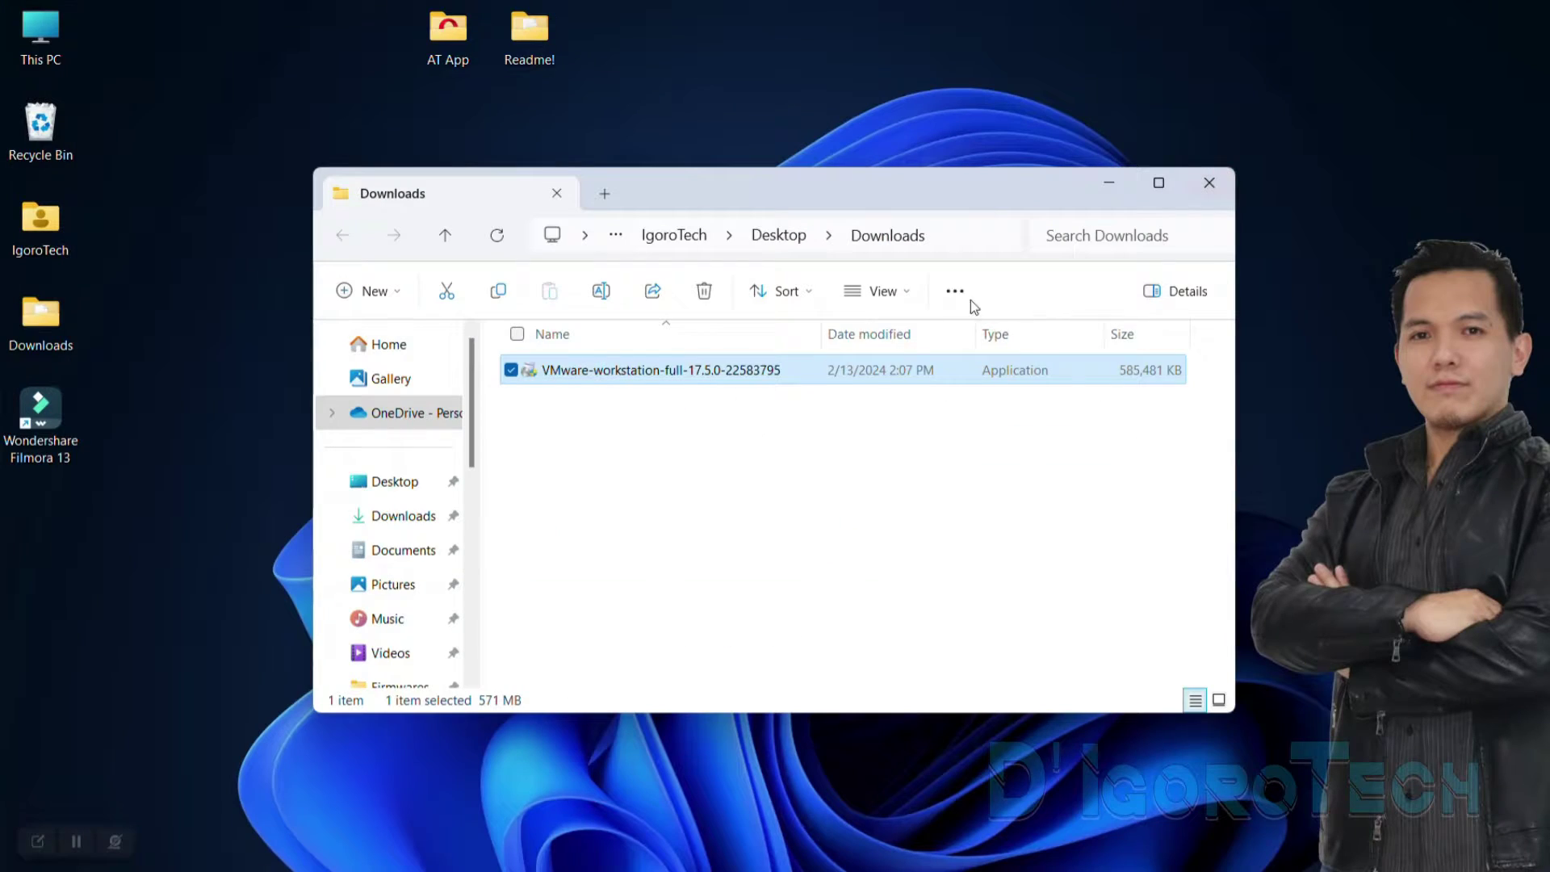
double_click(666, 372)
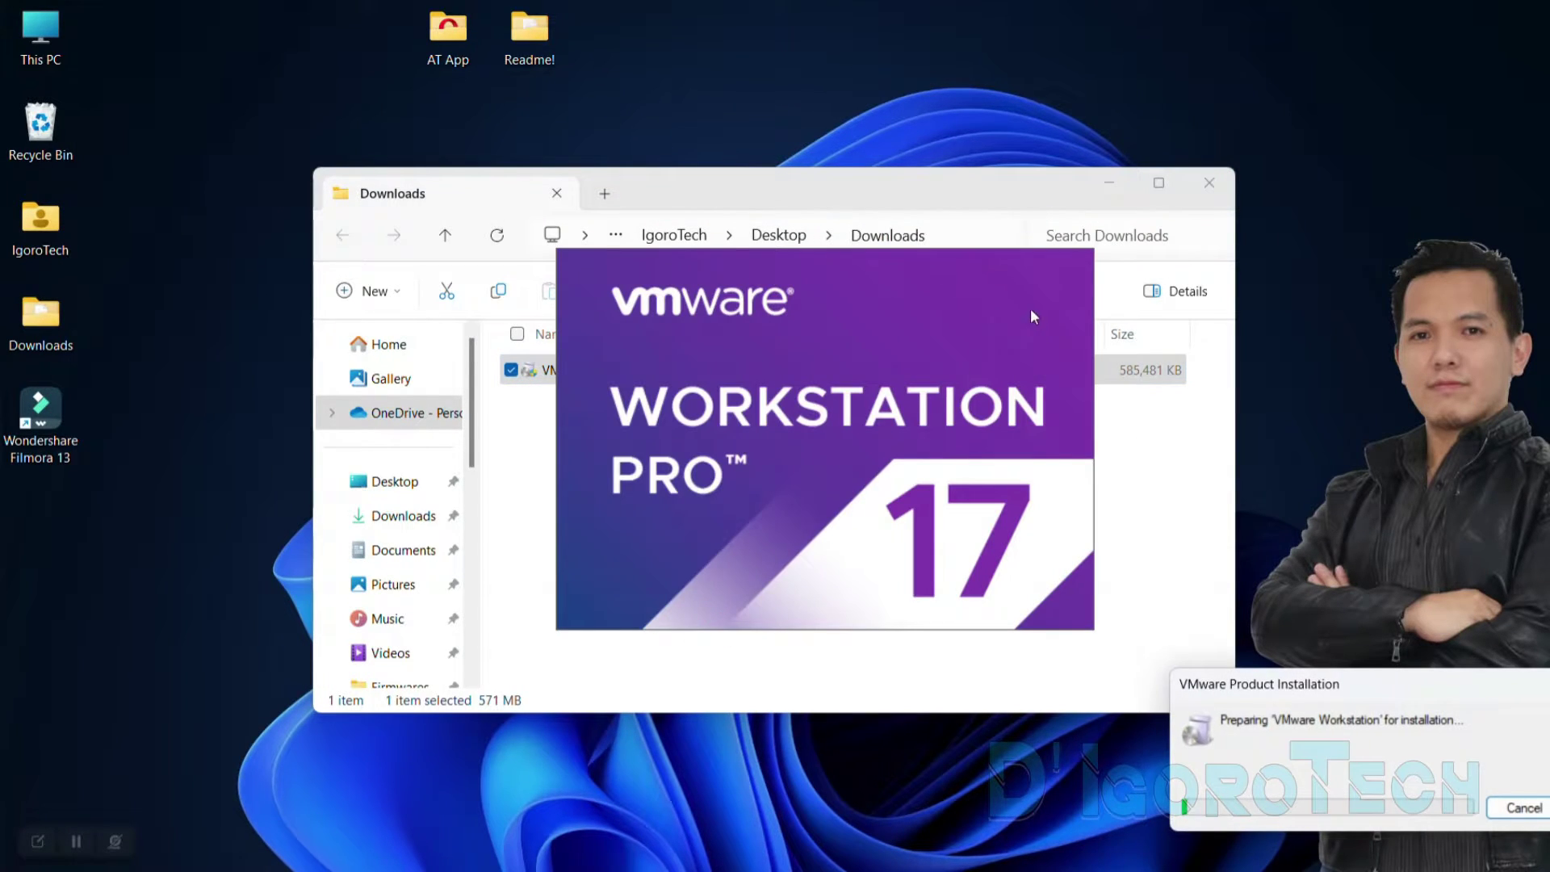
- Get past the Welcome page and accept the VMware license agreement terms
click(1106, 183)
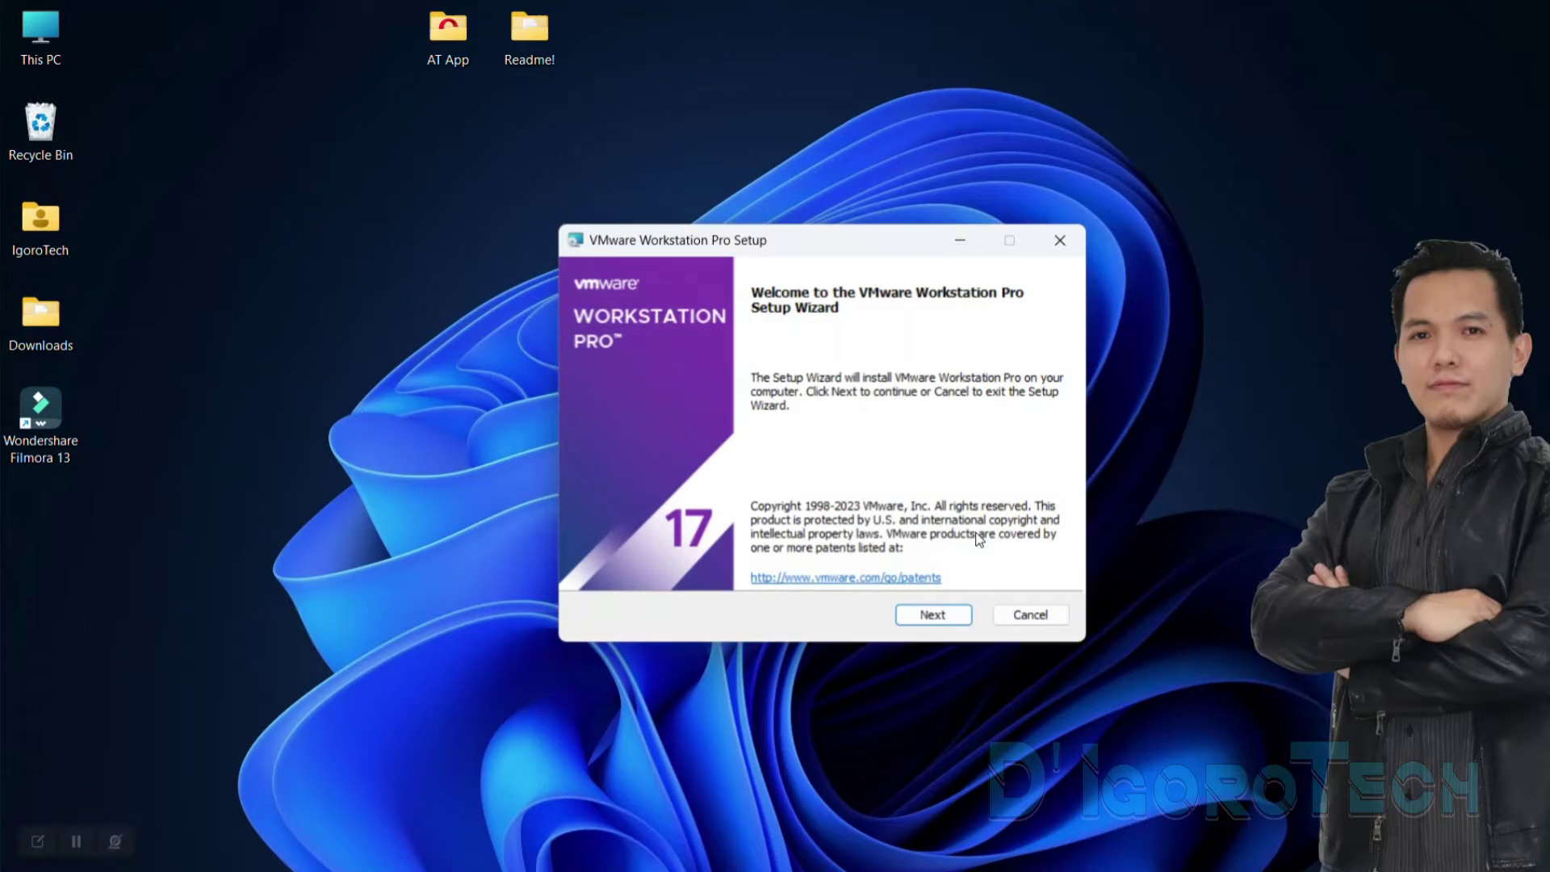
click(933, 616)
scroll(896, 404, down, 1)
scroll(897, 404, down, 5)
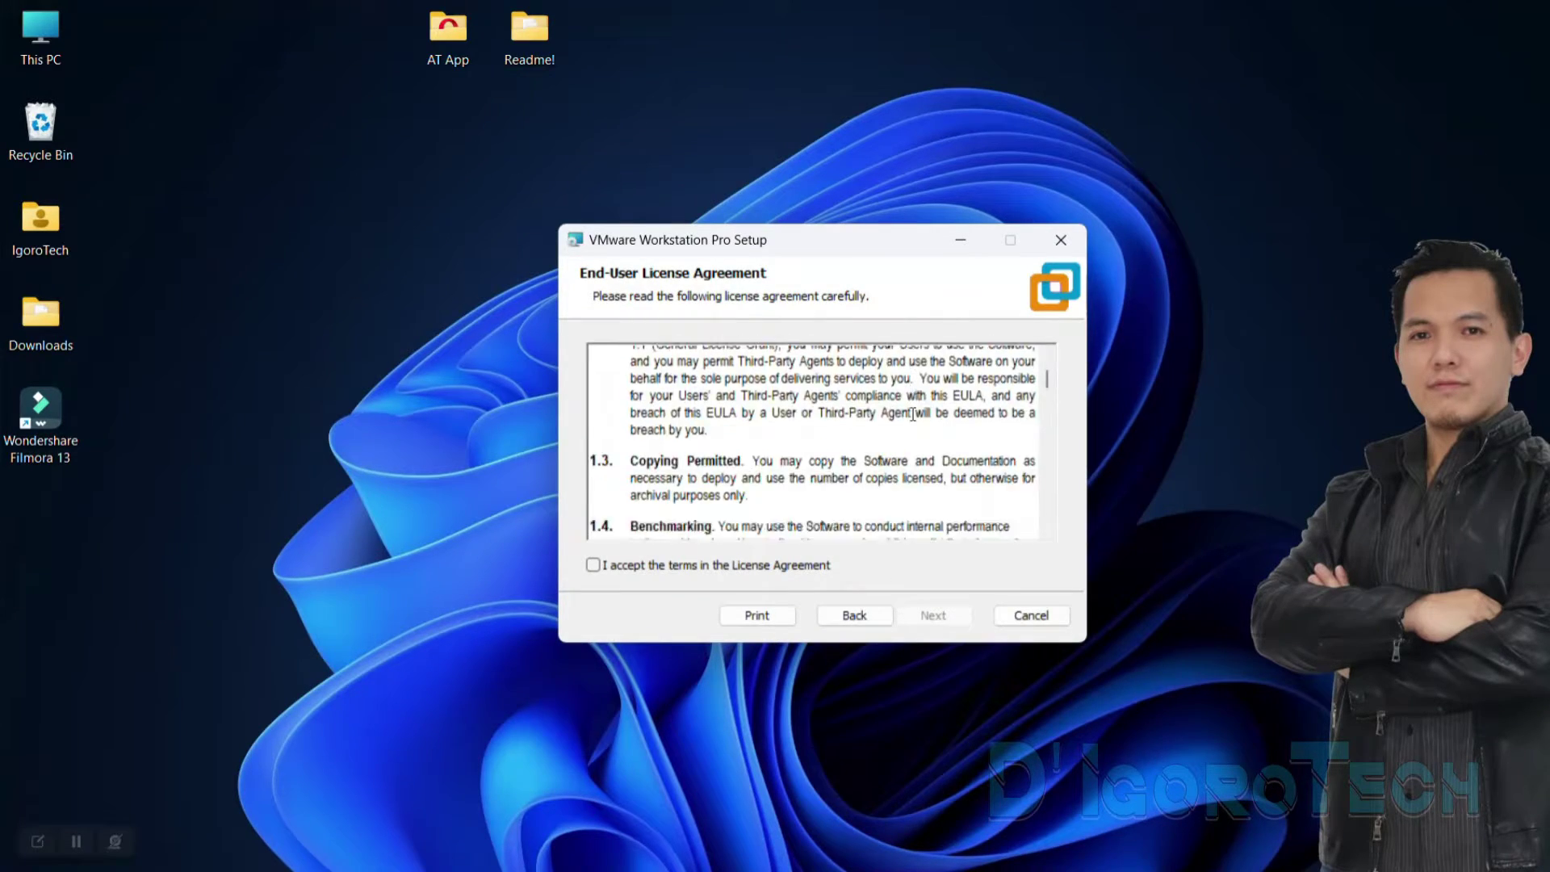
scroll(896, 403, down, 5)
scroll(896, 404, down, 5)
drag(1048, 408, 1045, 537)
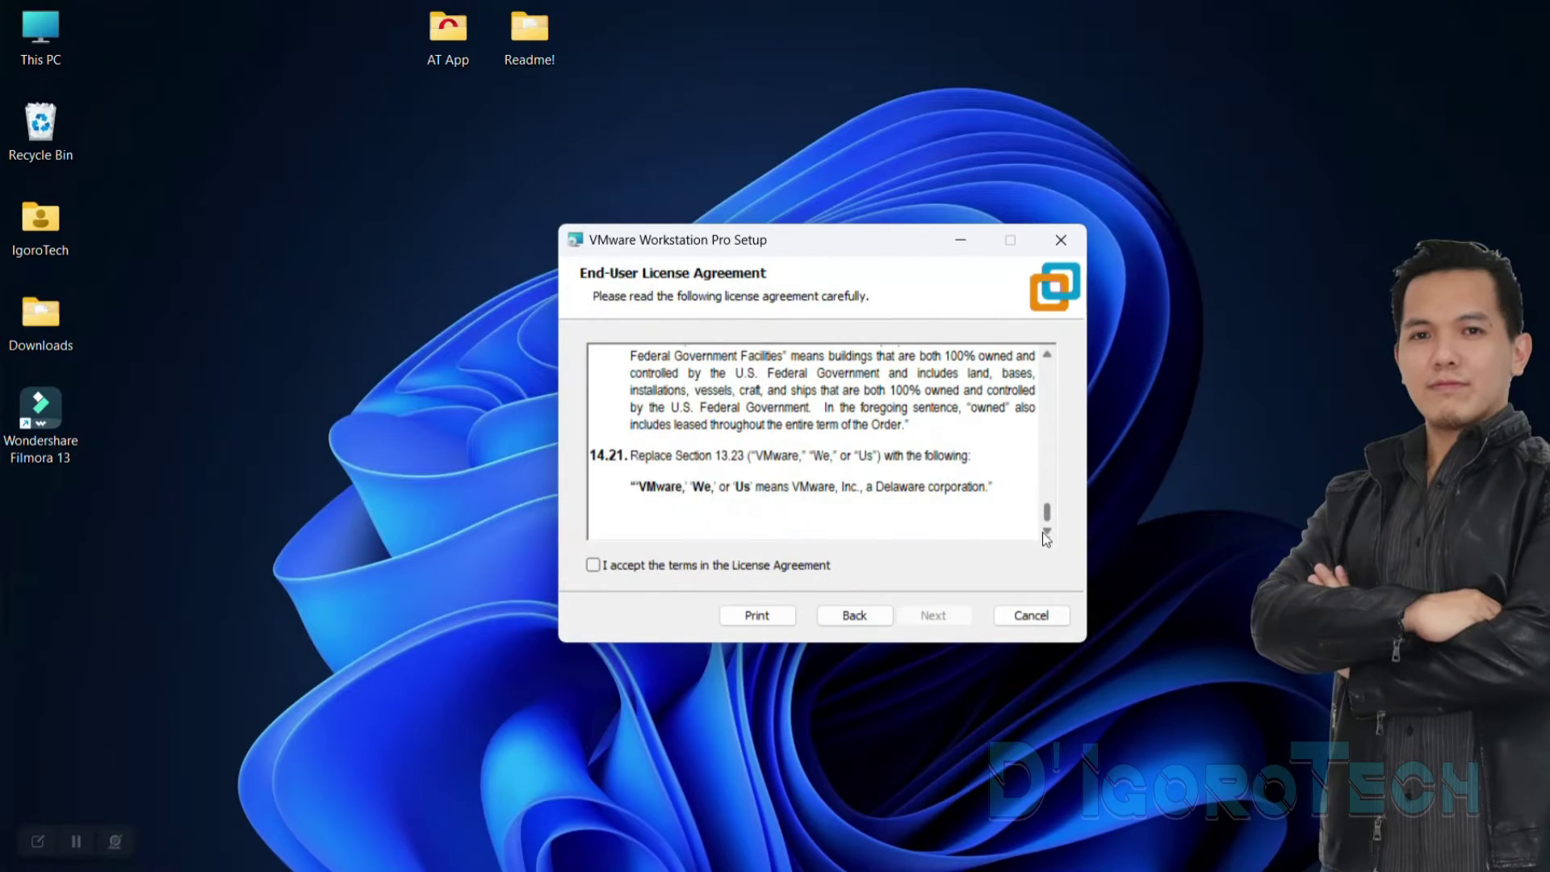
click(599, 566)
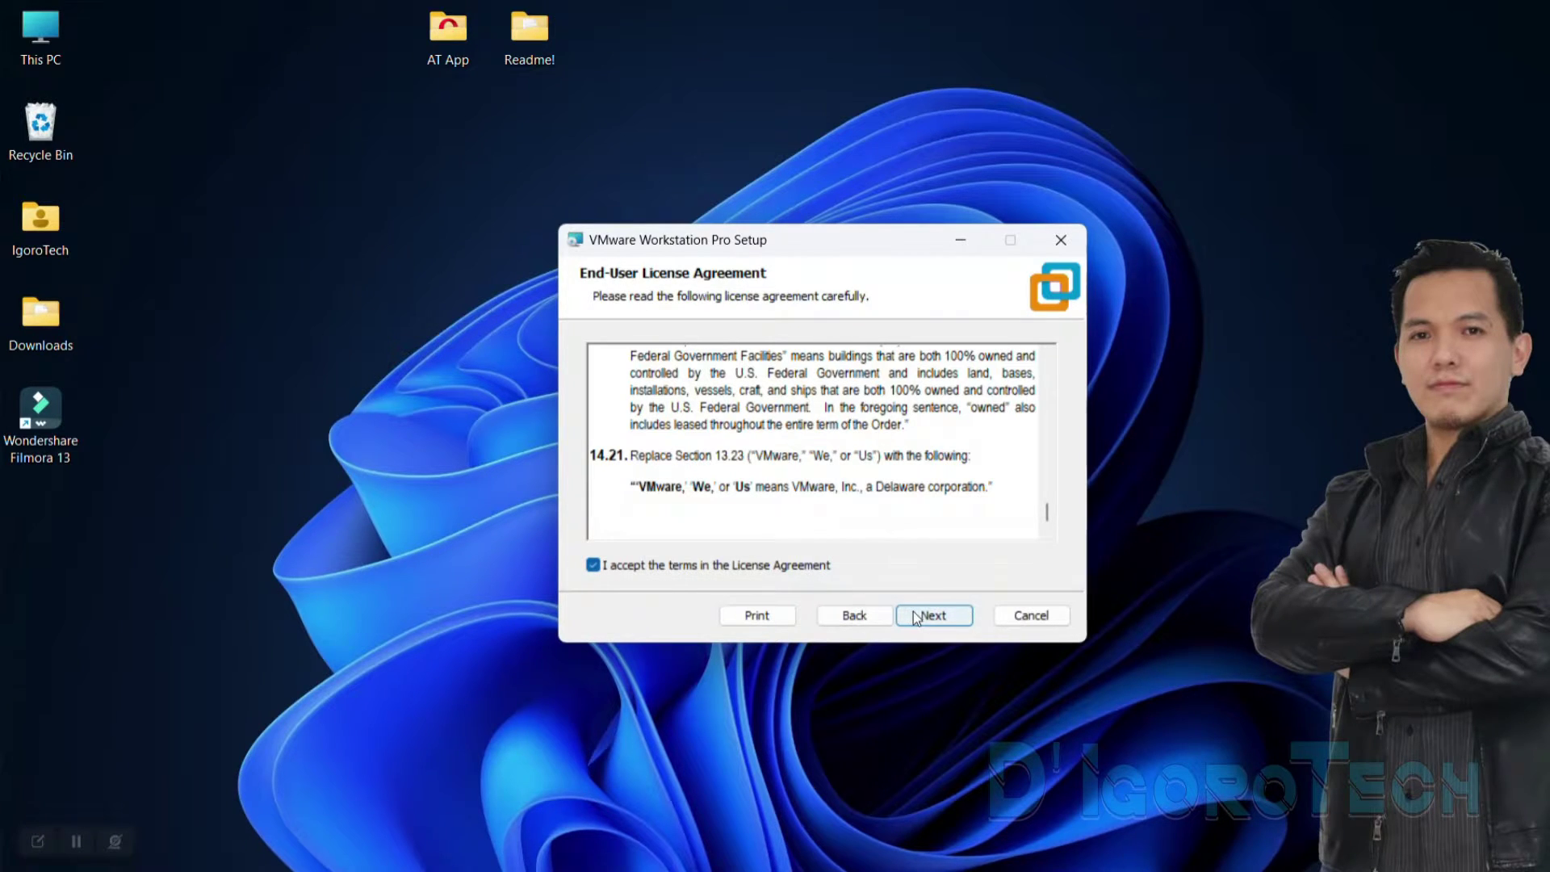
click(927, 618)
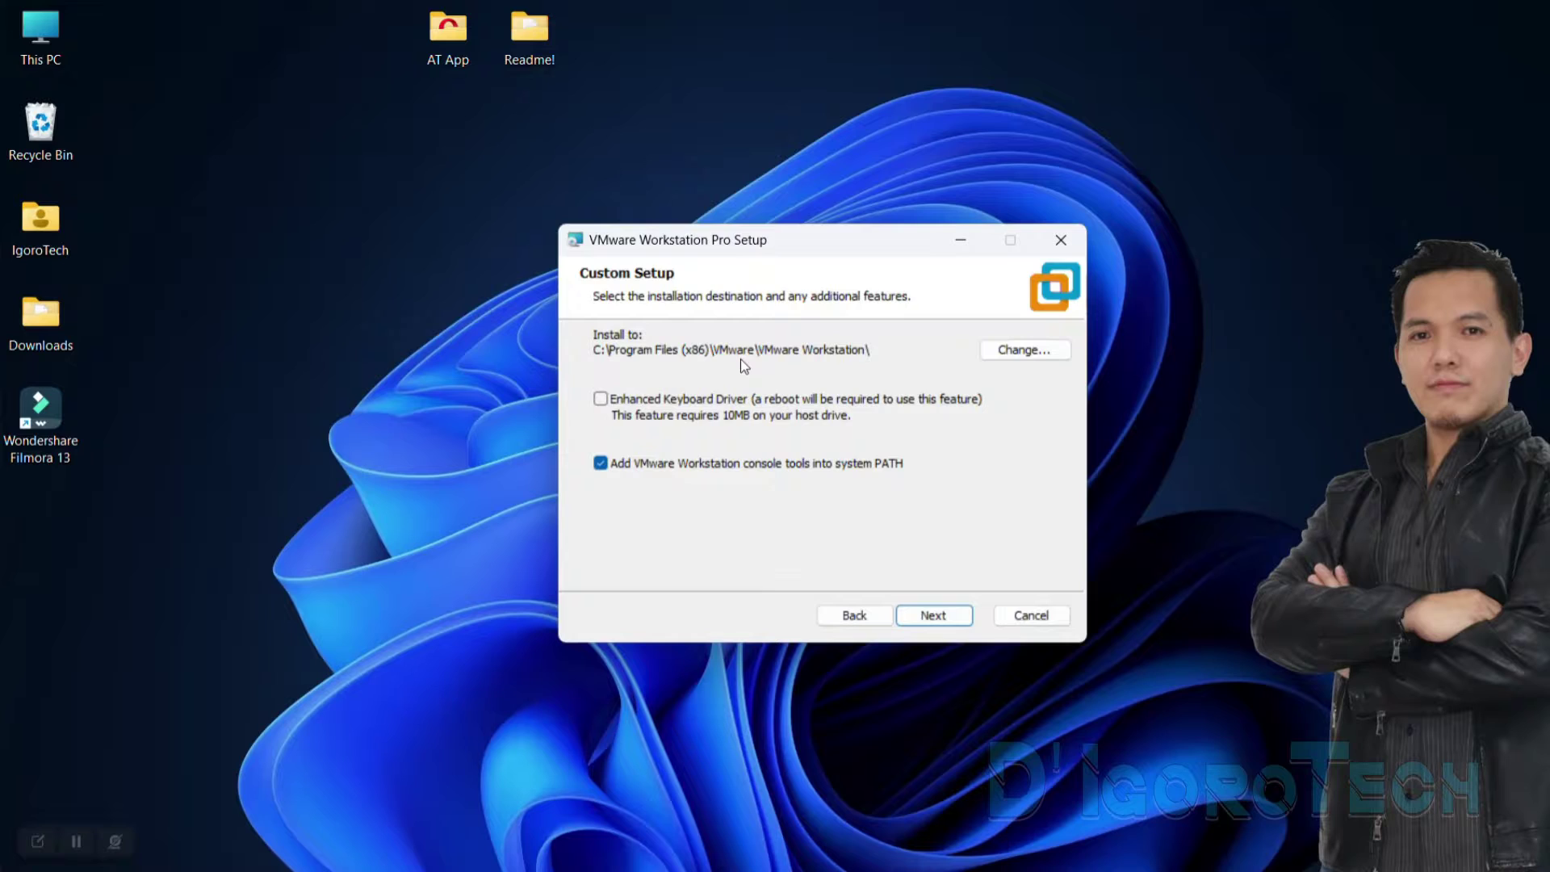
- Keep the default install location, update settings and both shortcuts through to Ready to Install
click(941, 615)
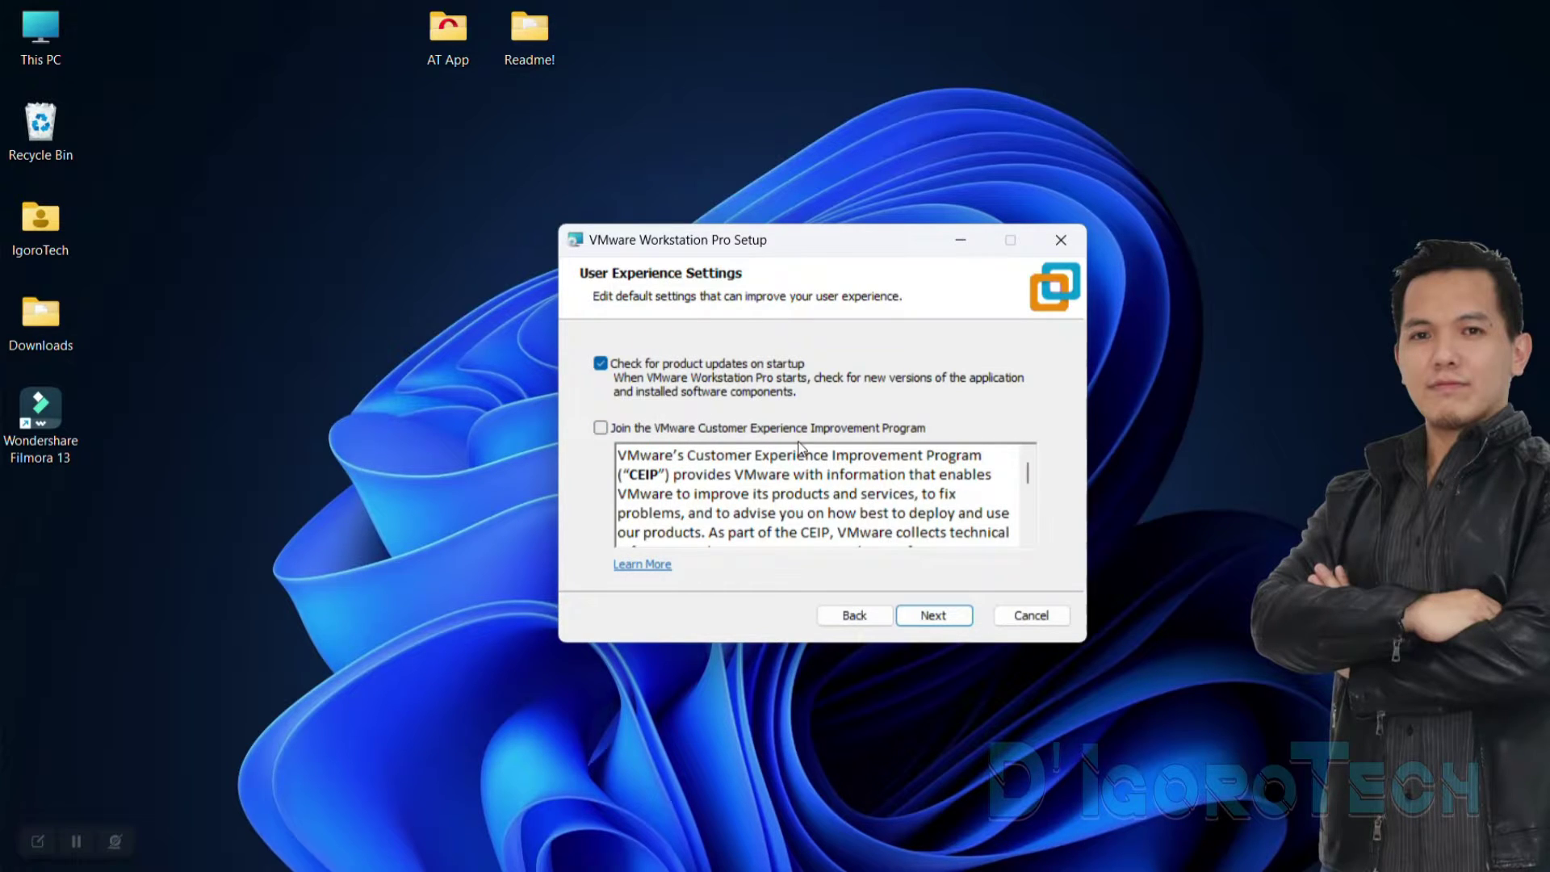
click(932, 614)
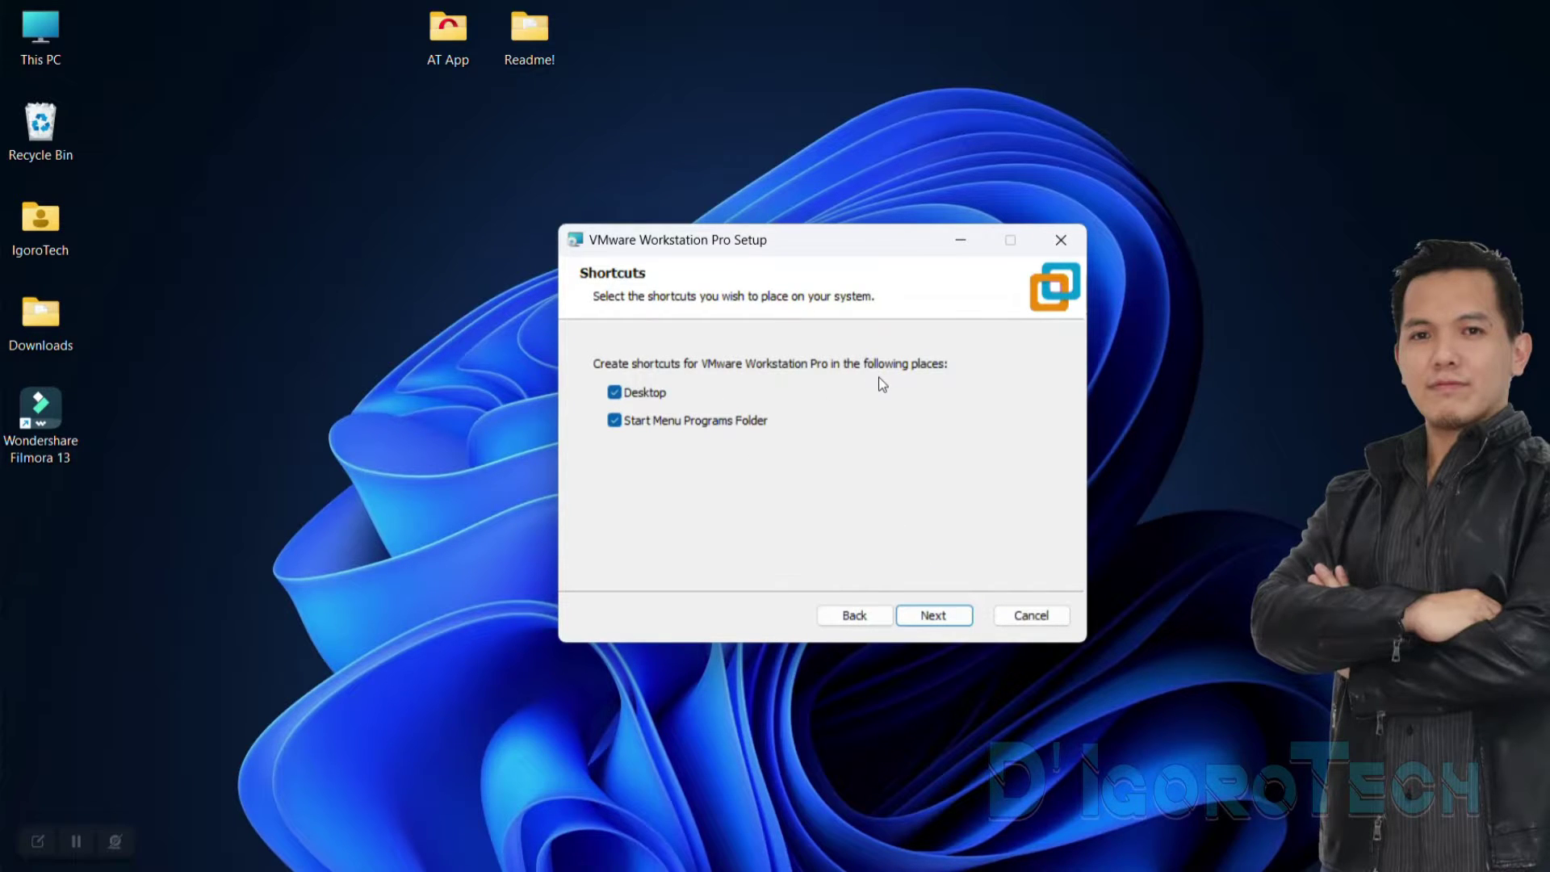
click(85, 521)
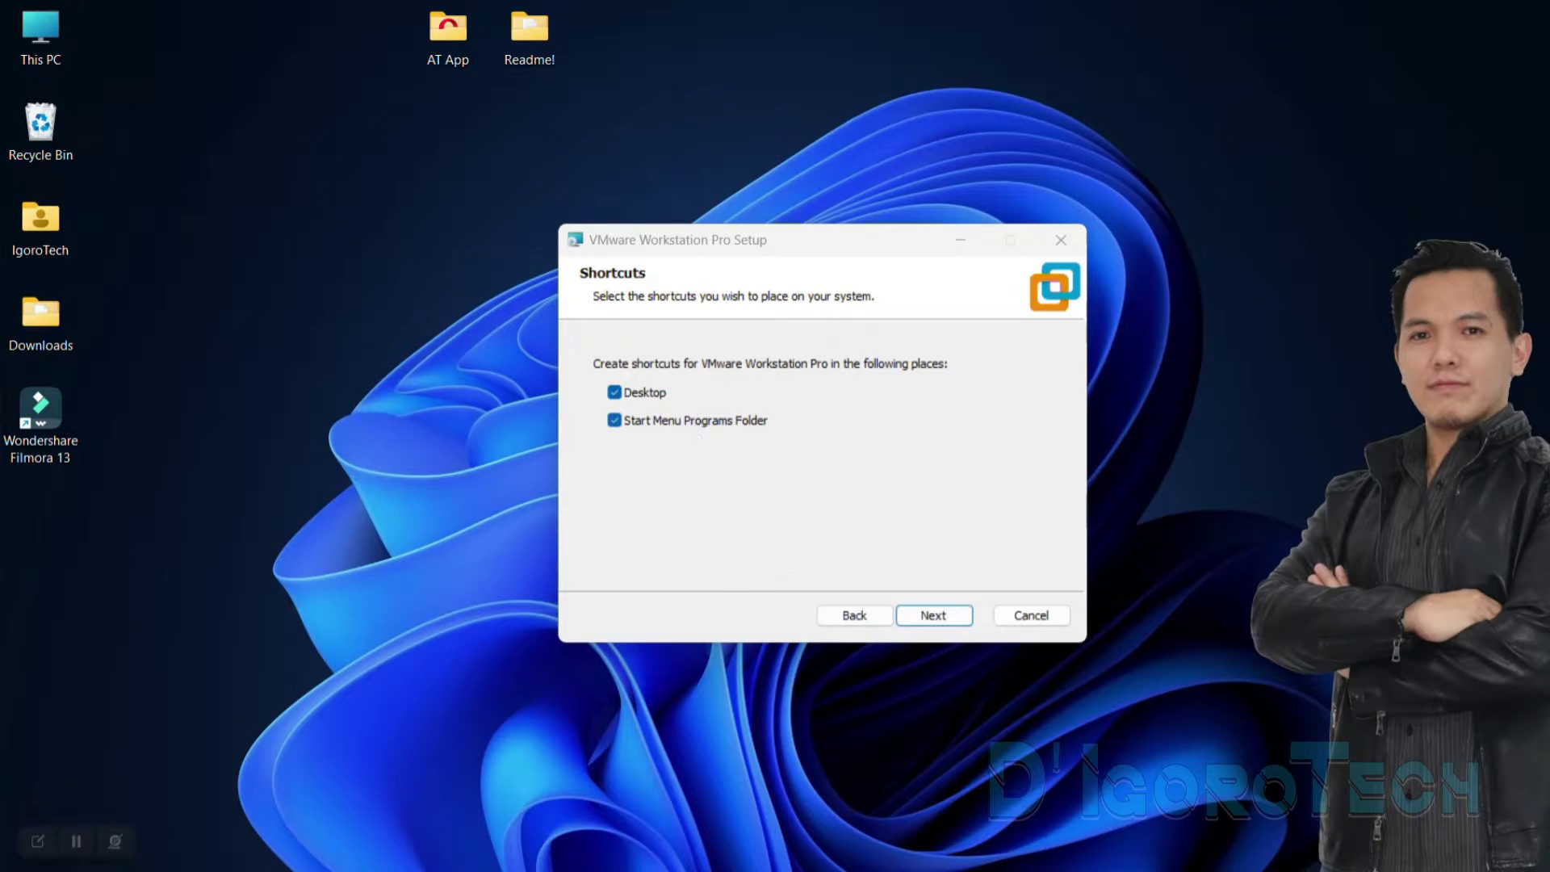
key(super)
click(588, 209)
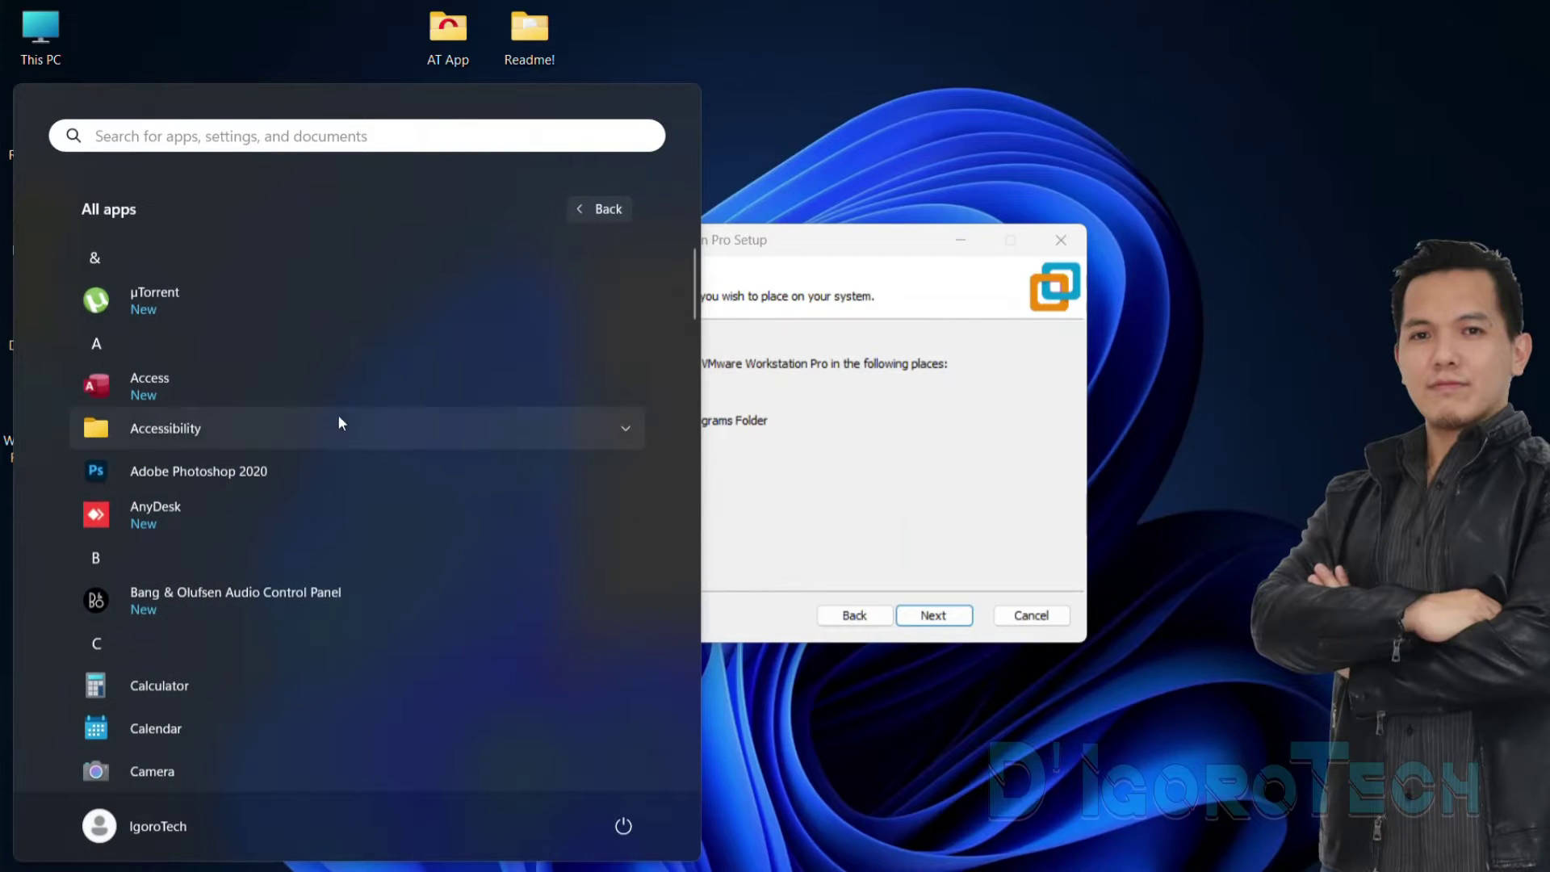
click(874, 523)
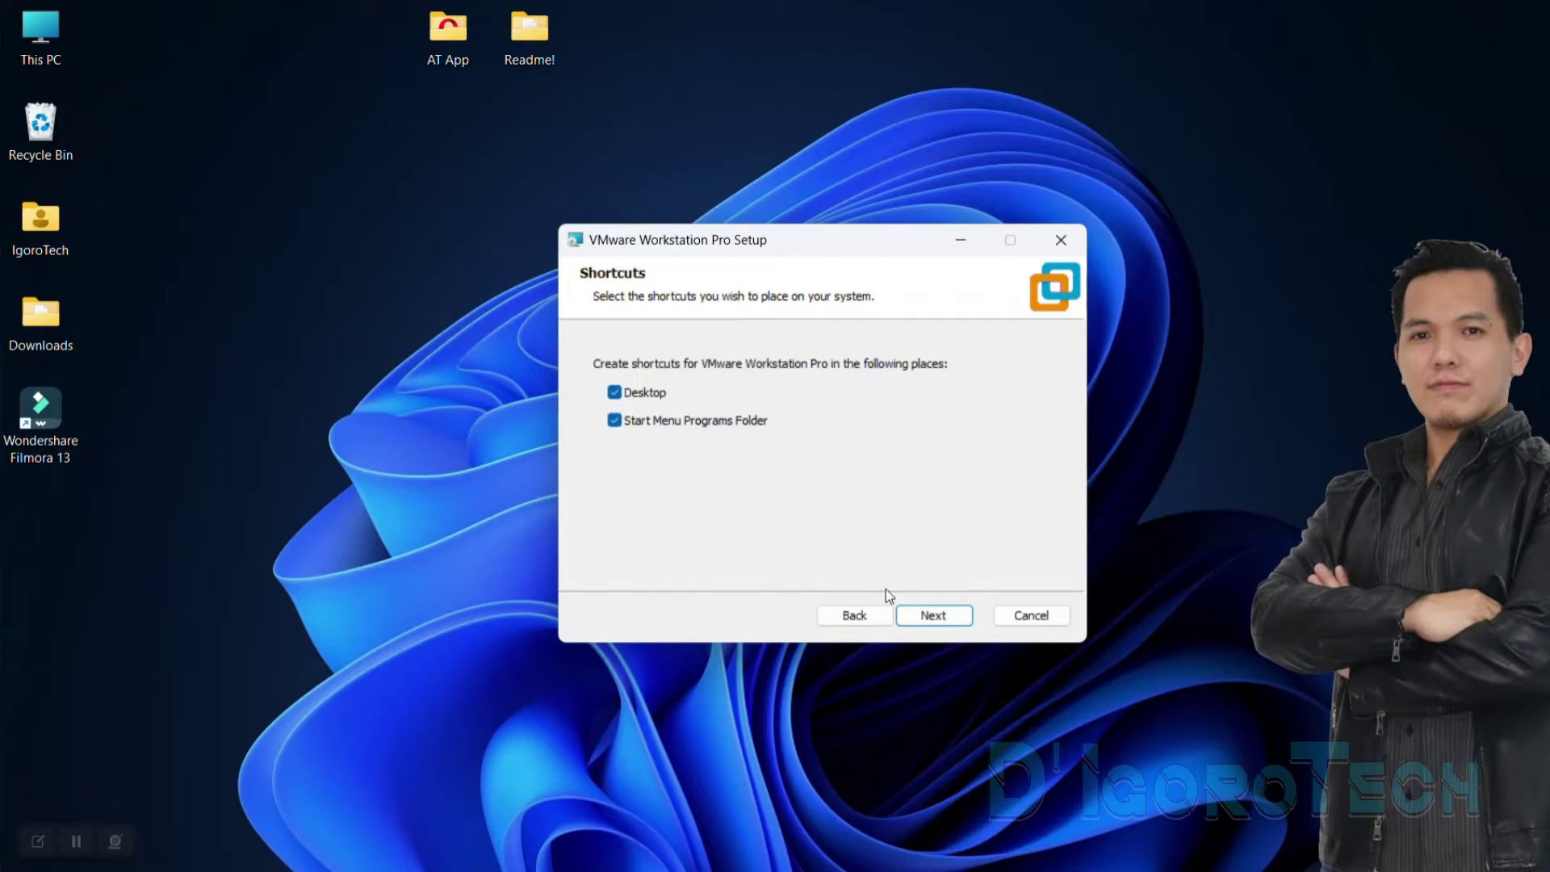
click(932, 614)
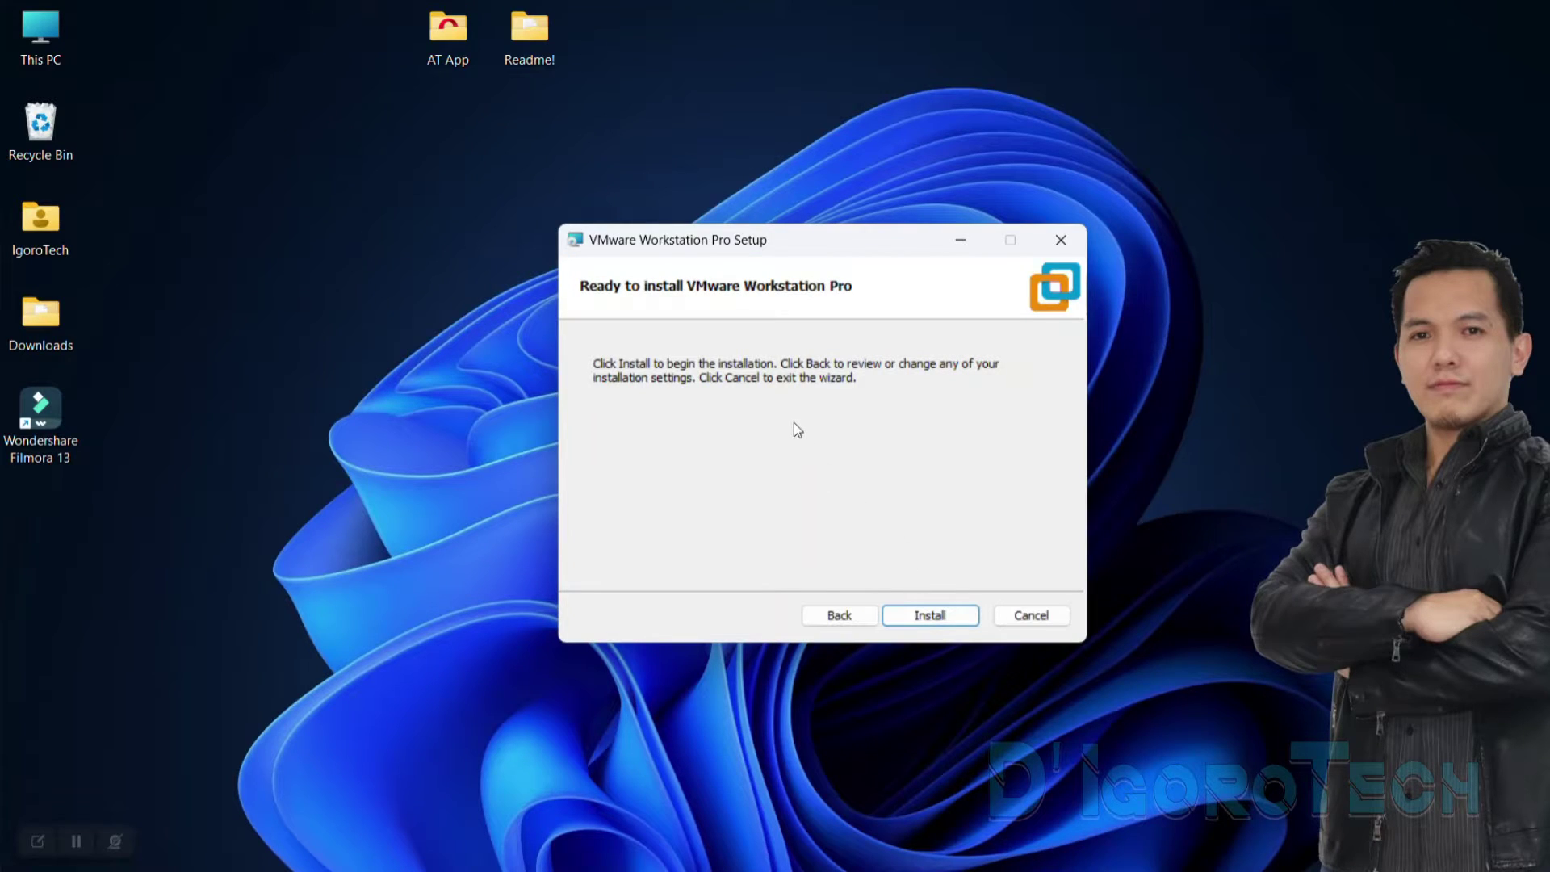
- Install Workstation Pro and close the wizard with Finish once it completes
click(922, 613)
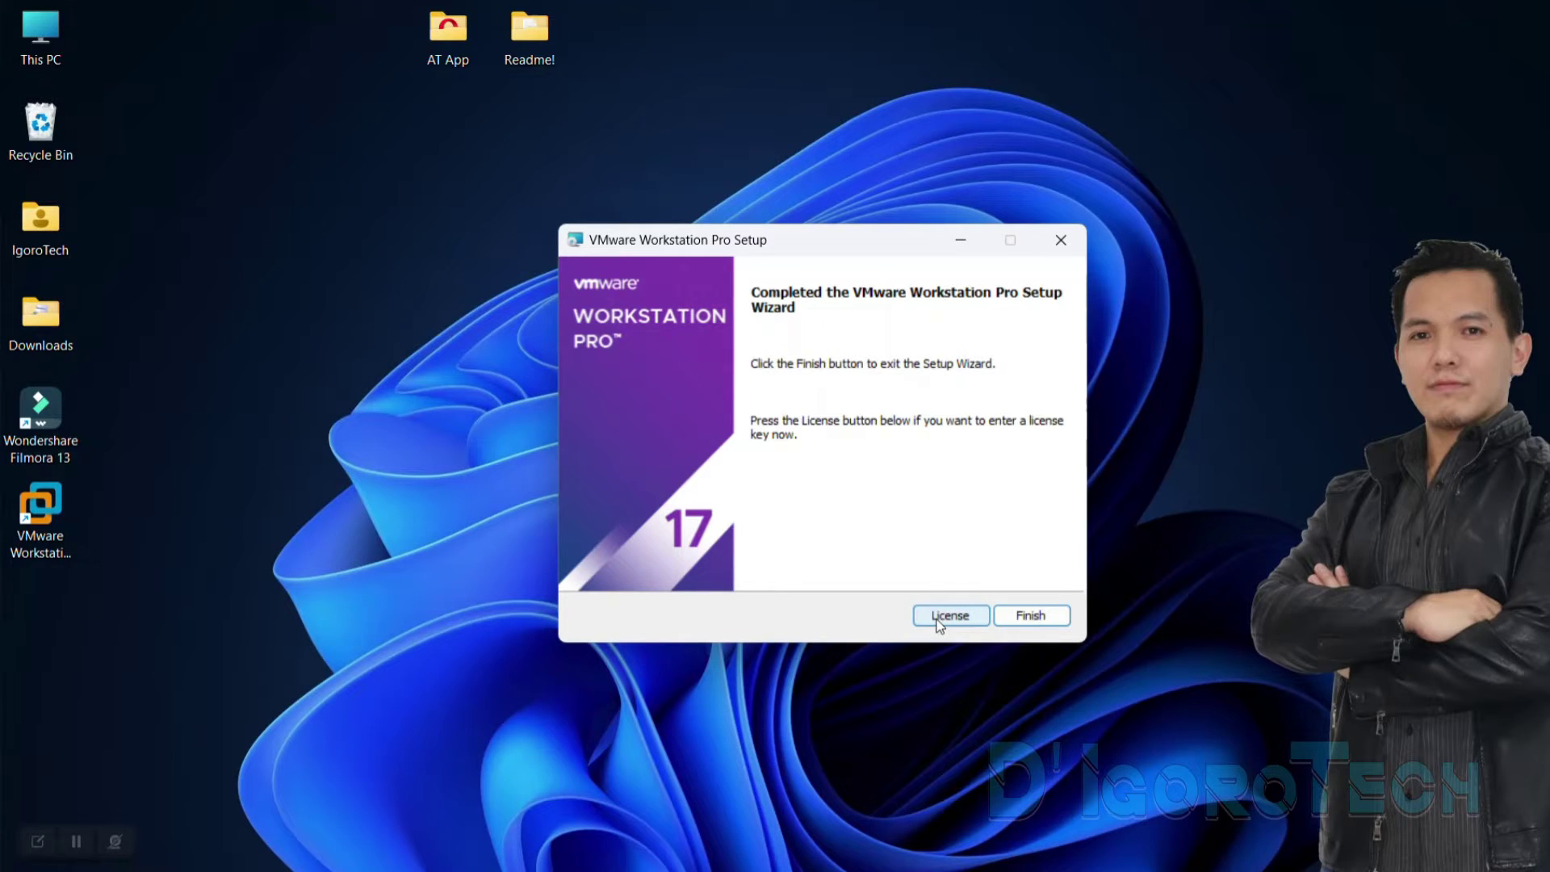
click(1027, 615)
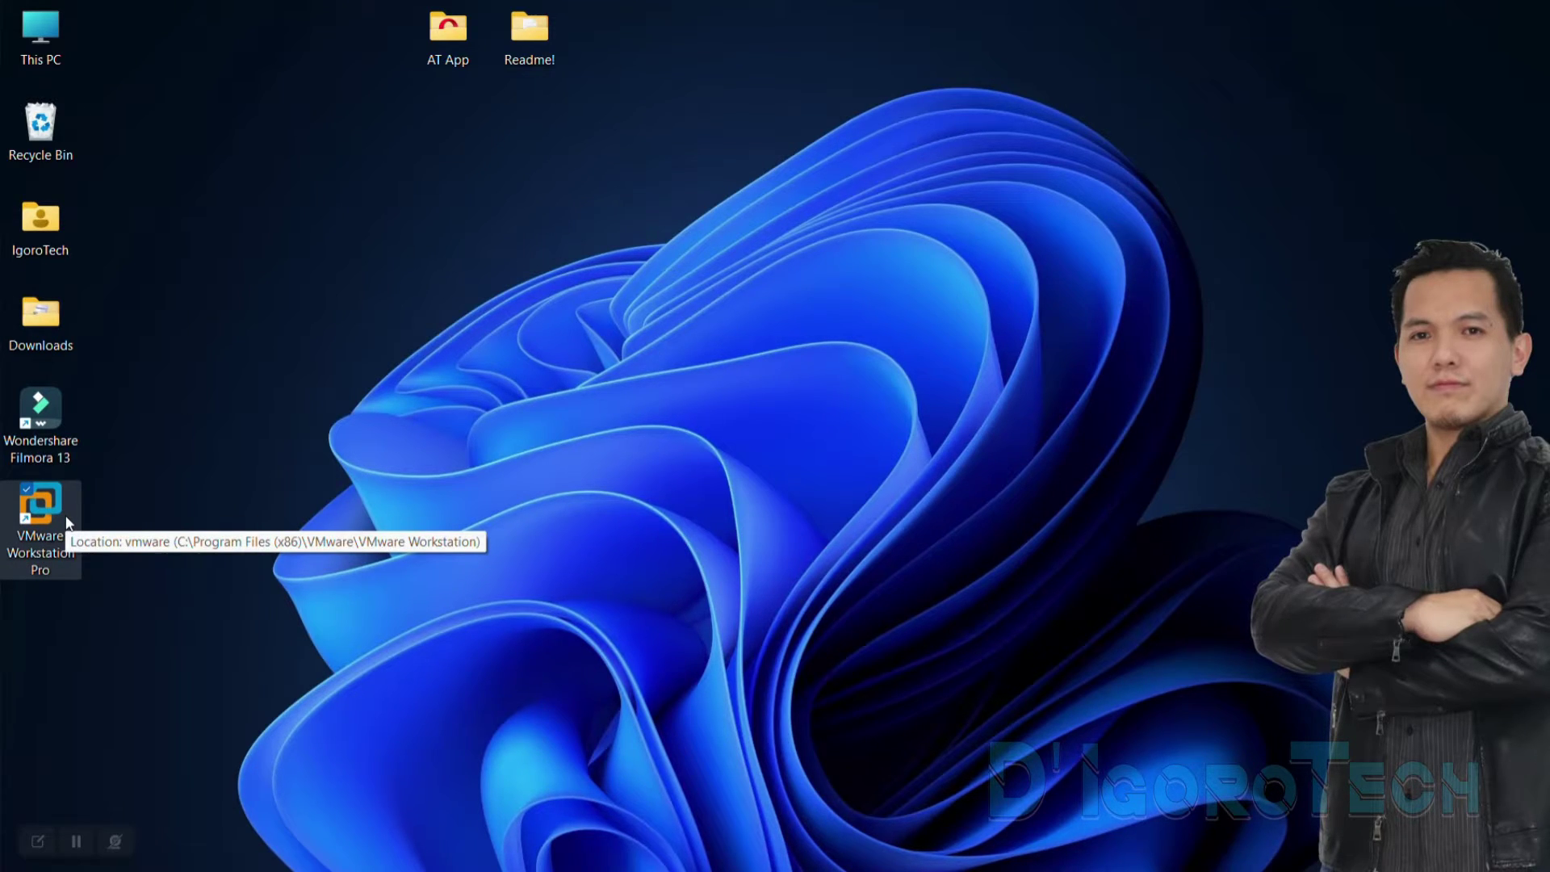
- Launch Workstation Pro from its desktop shortcut and choose the 30-day trial option
double_click(52, 525)
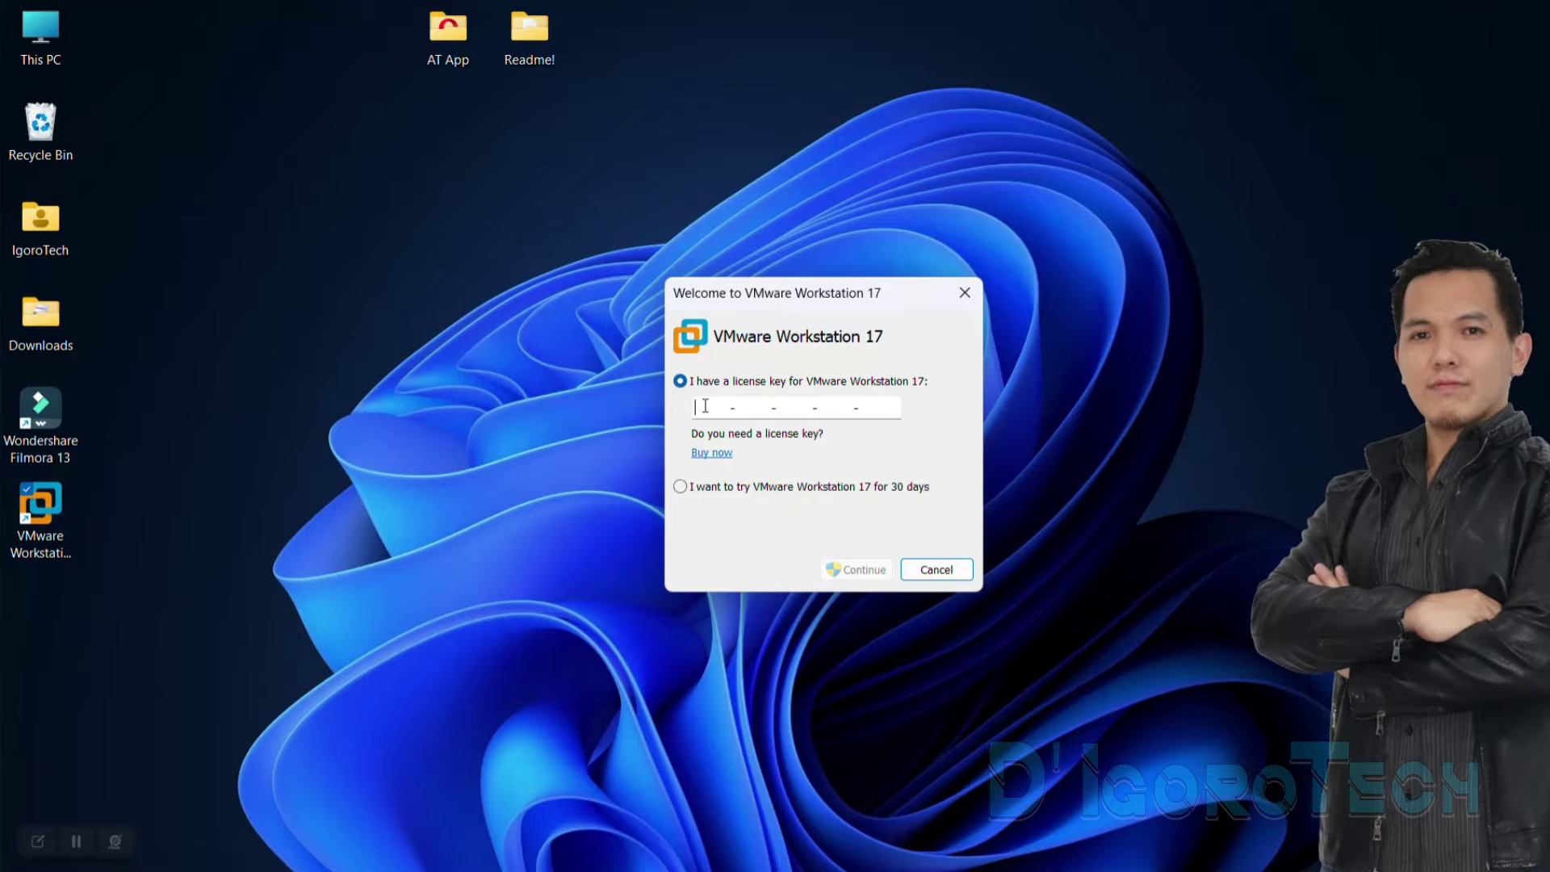
click(689, 485)
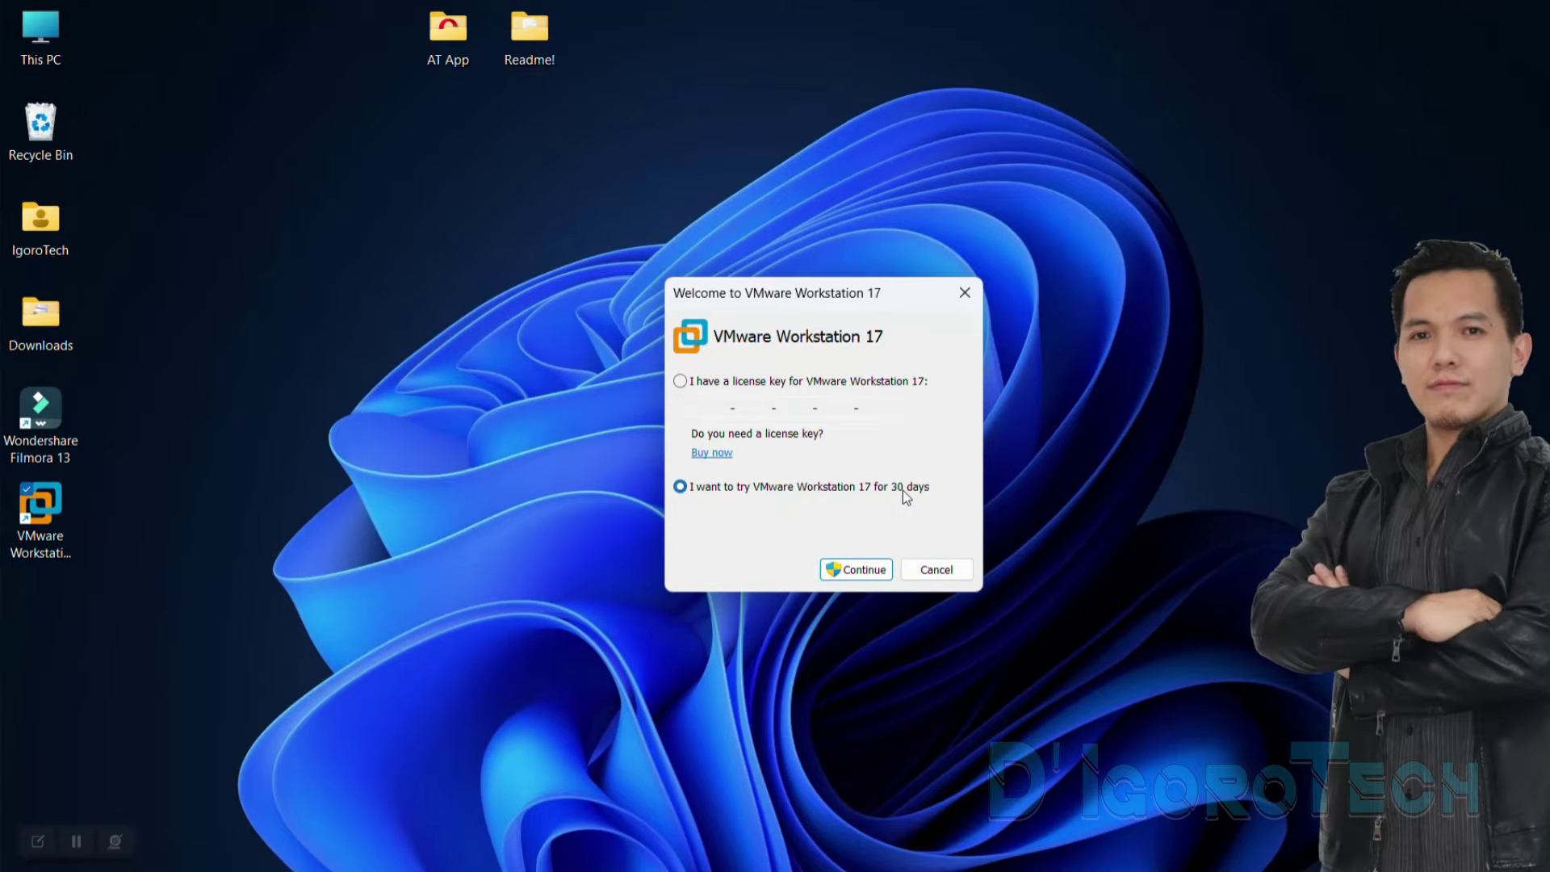
click(865, 571)
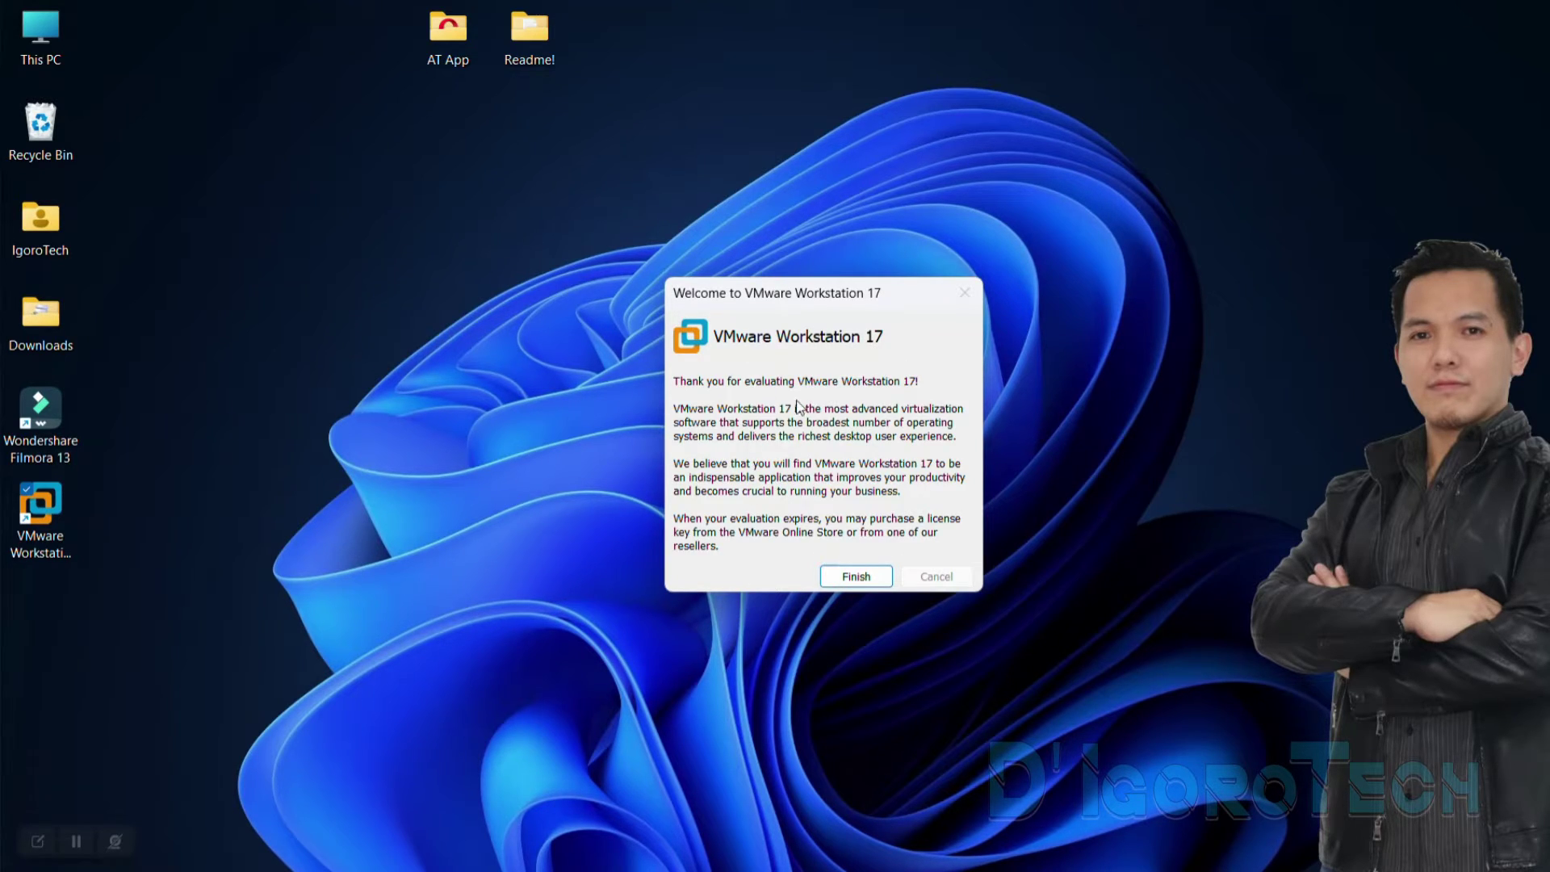
click(856, 578)
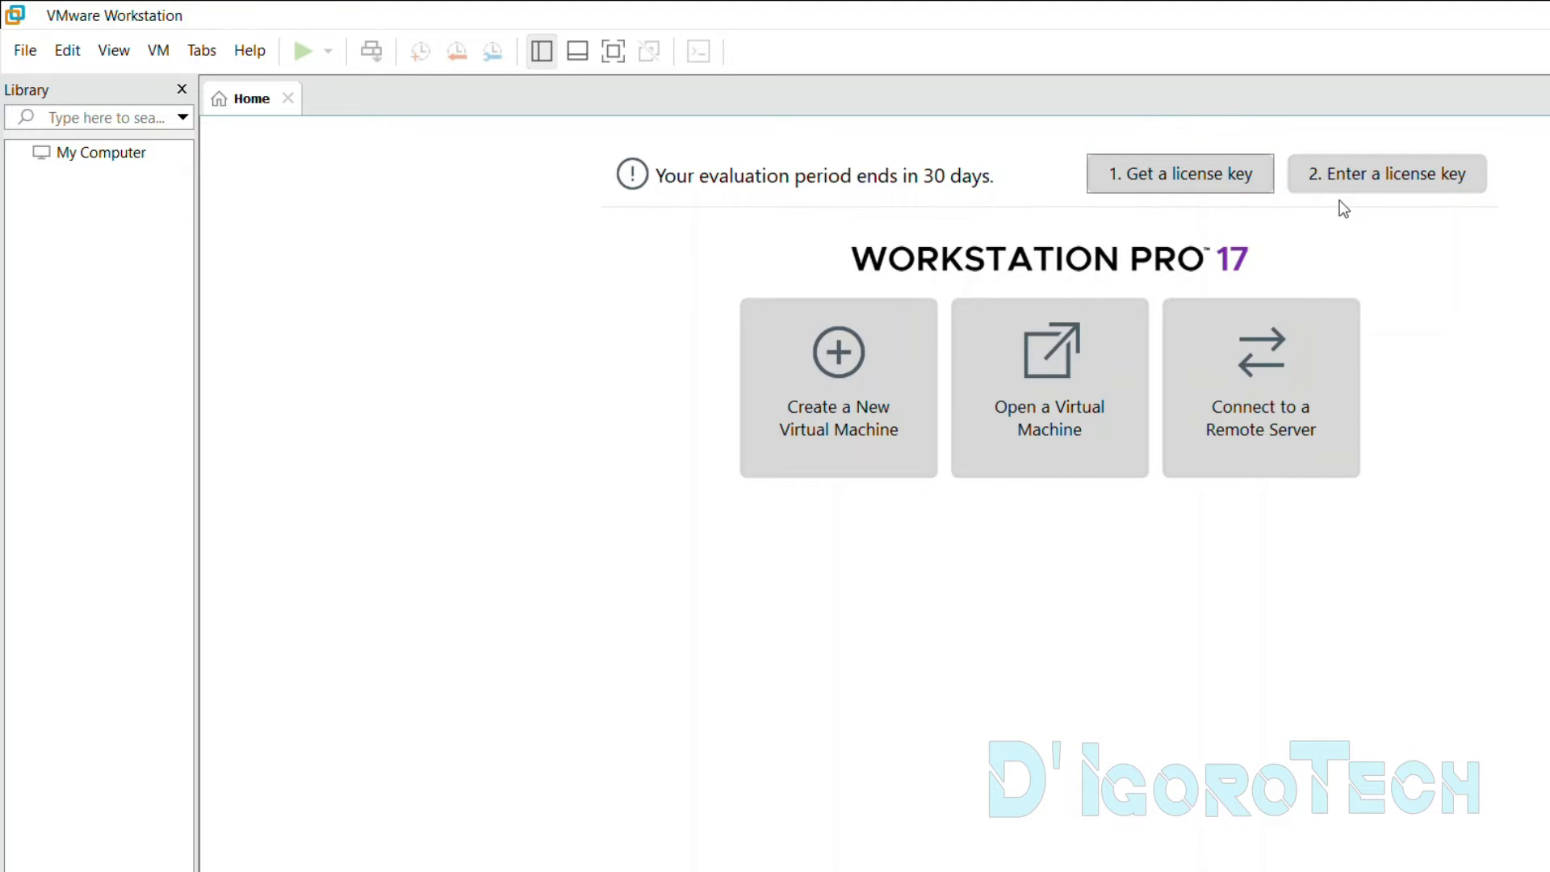
click(1381, 178)
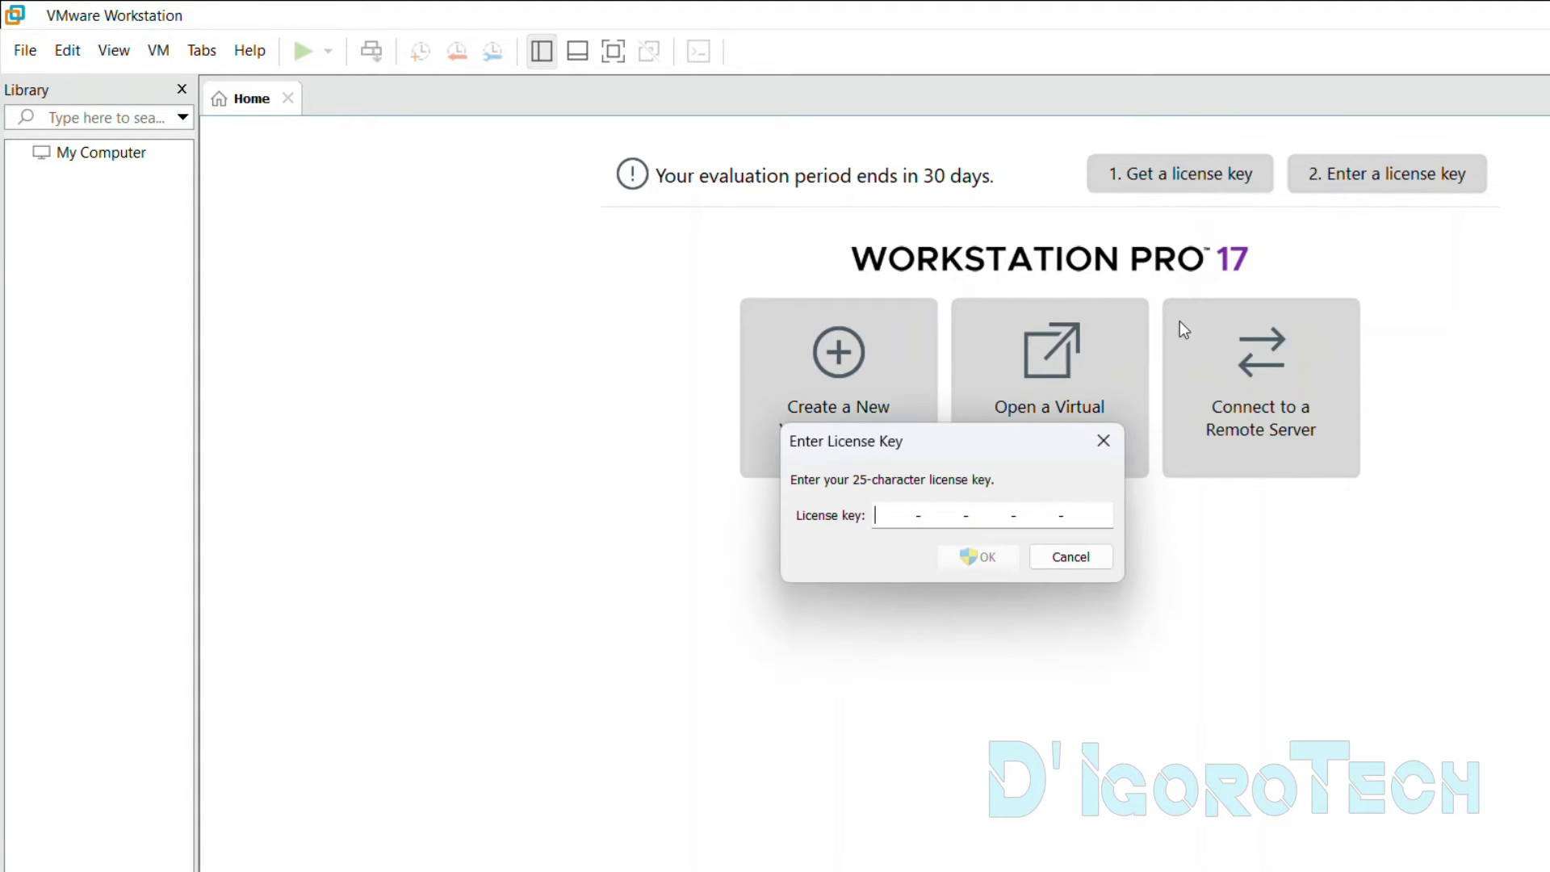
click(1105, 440)
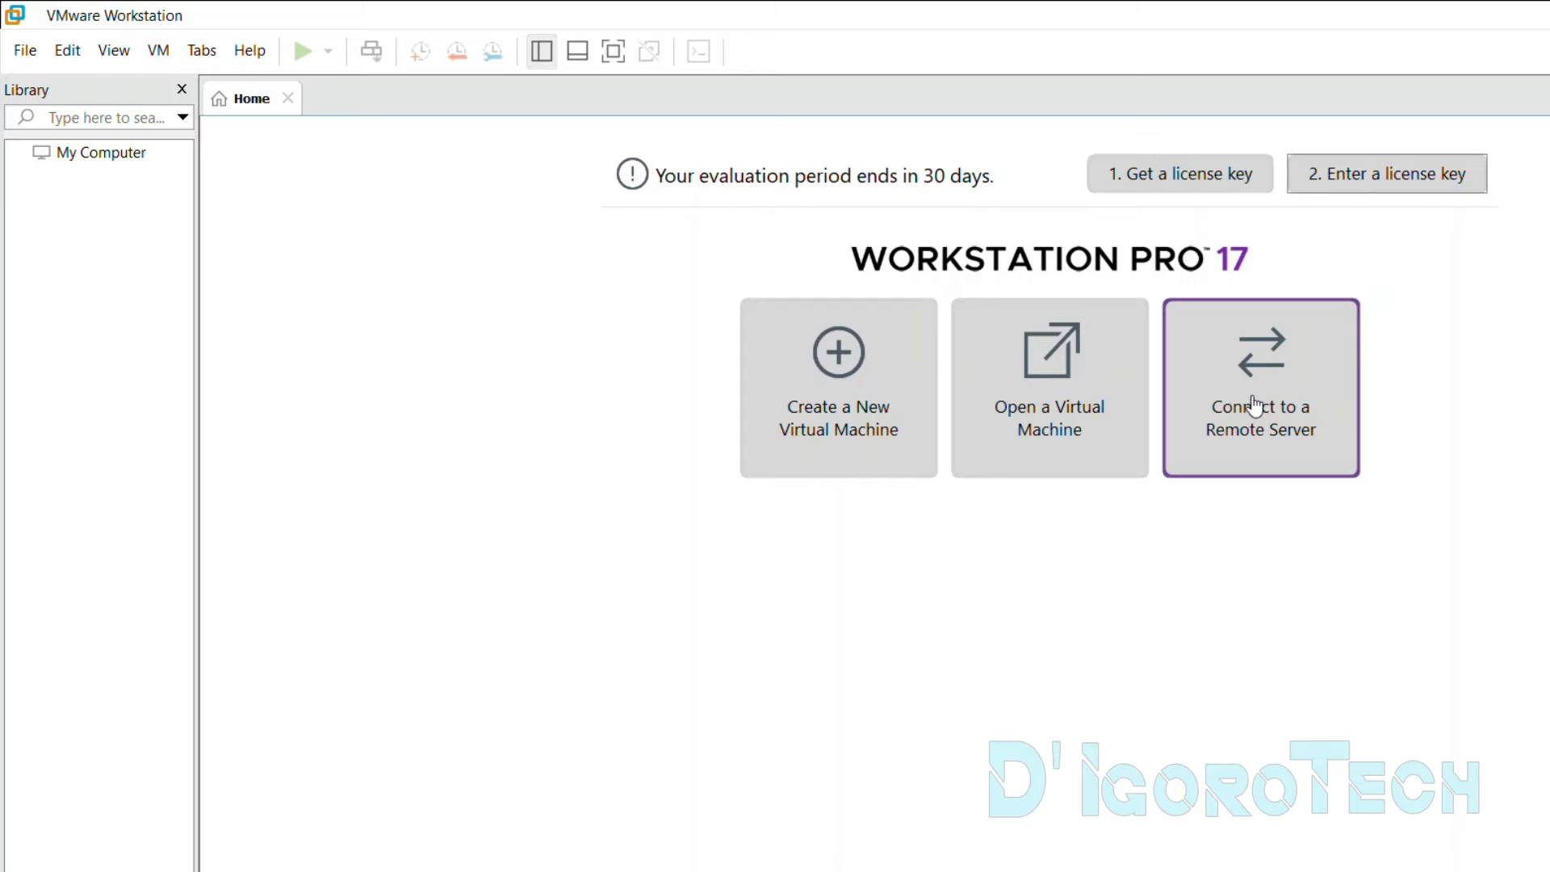
click(251, 55)
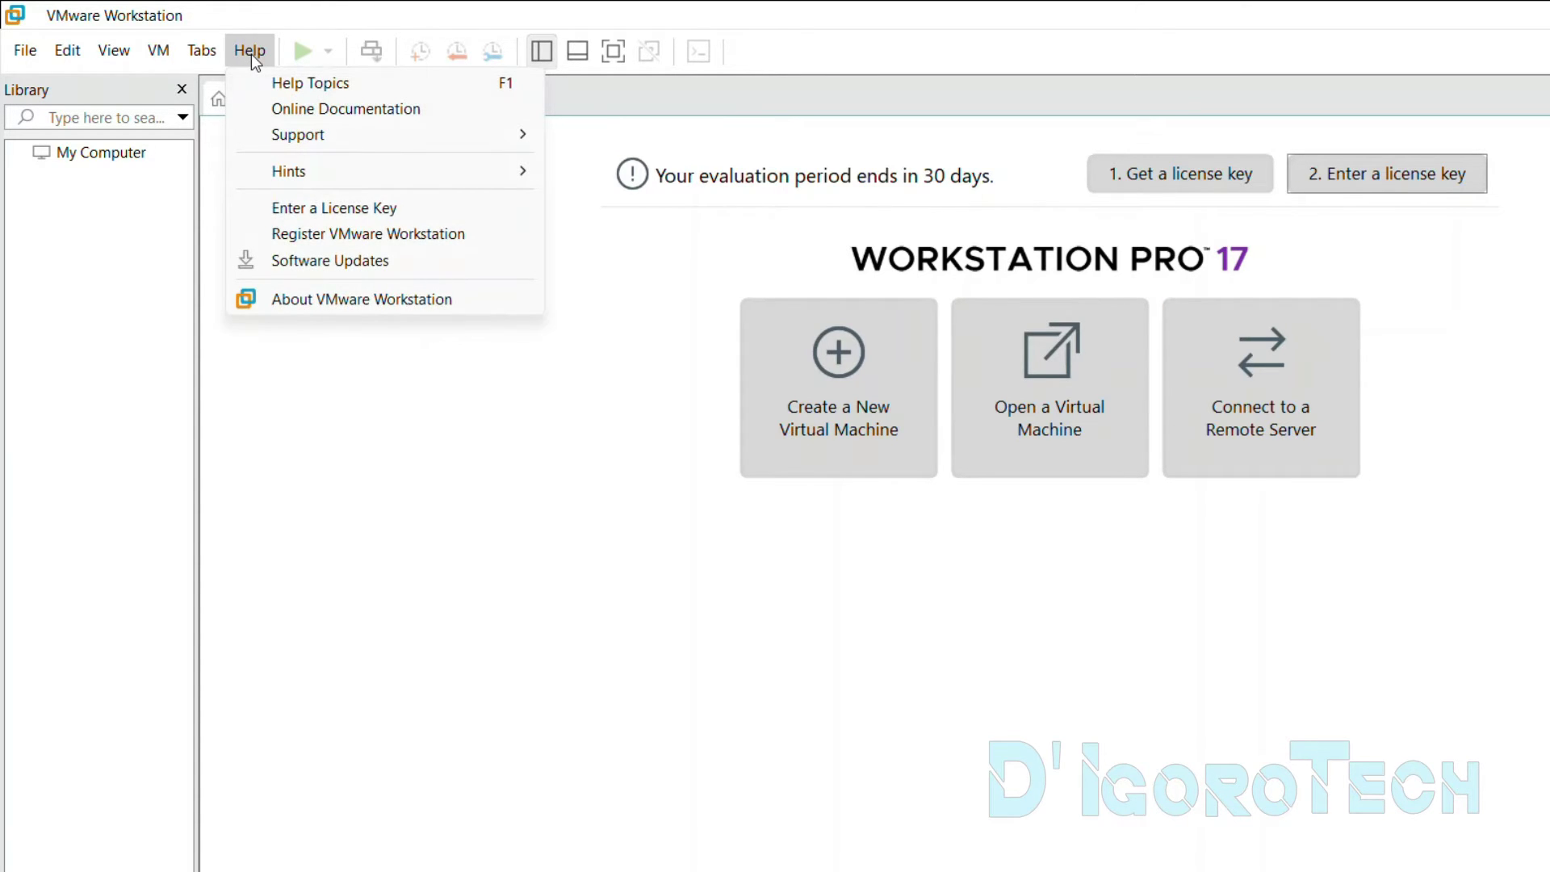
click(319, 300)
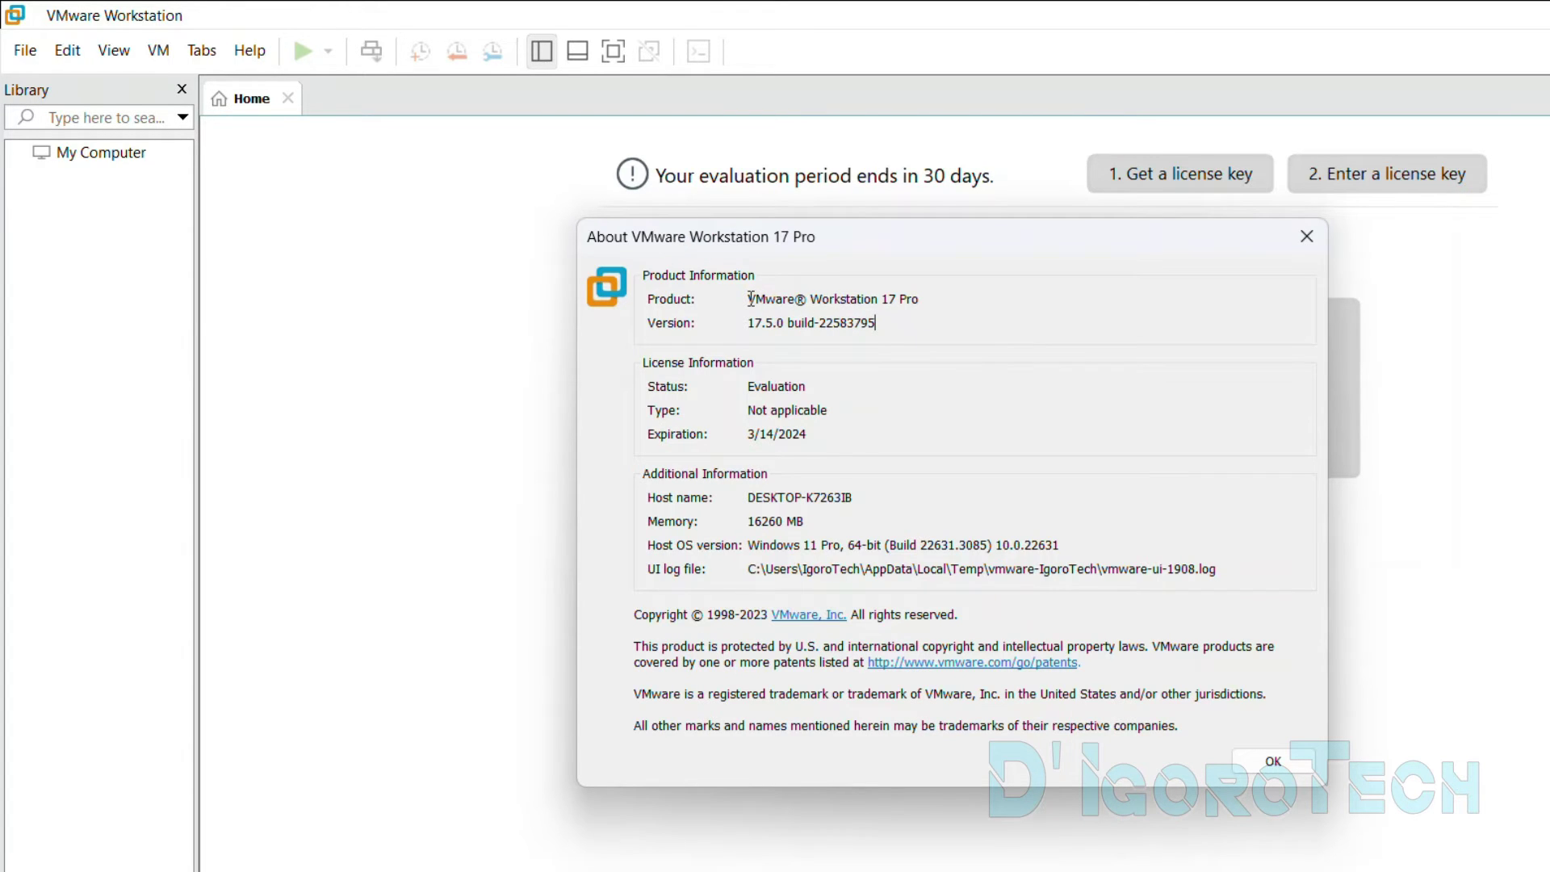
drag(750, 298, 922, 300)
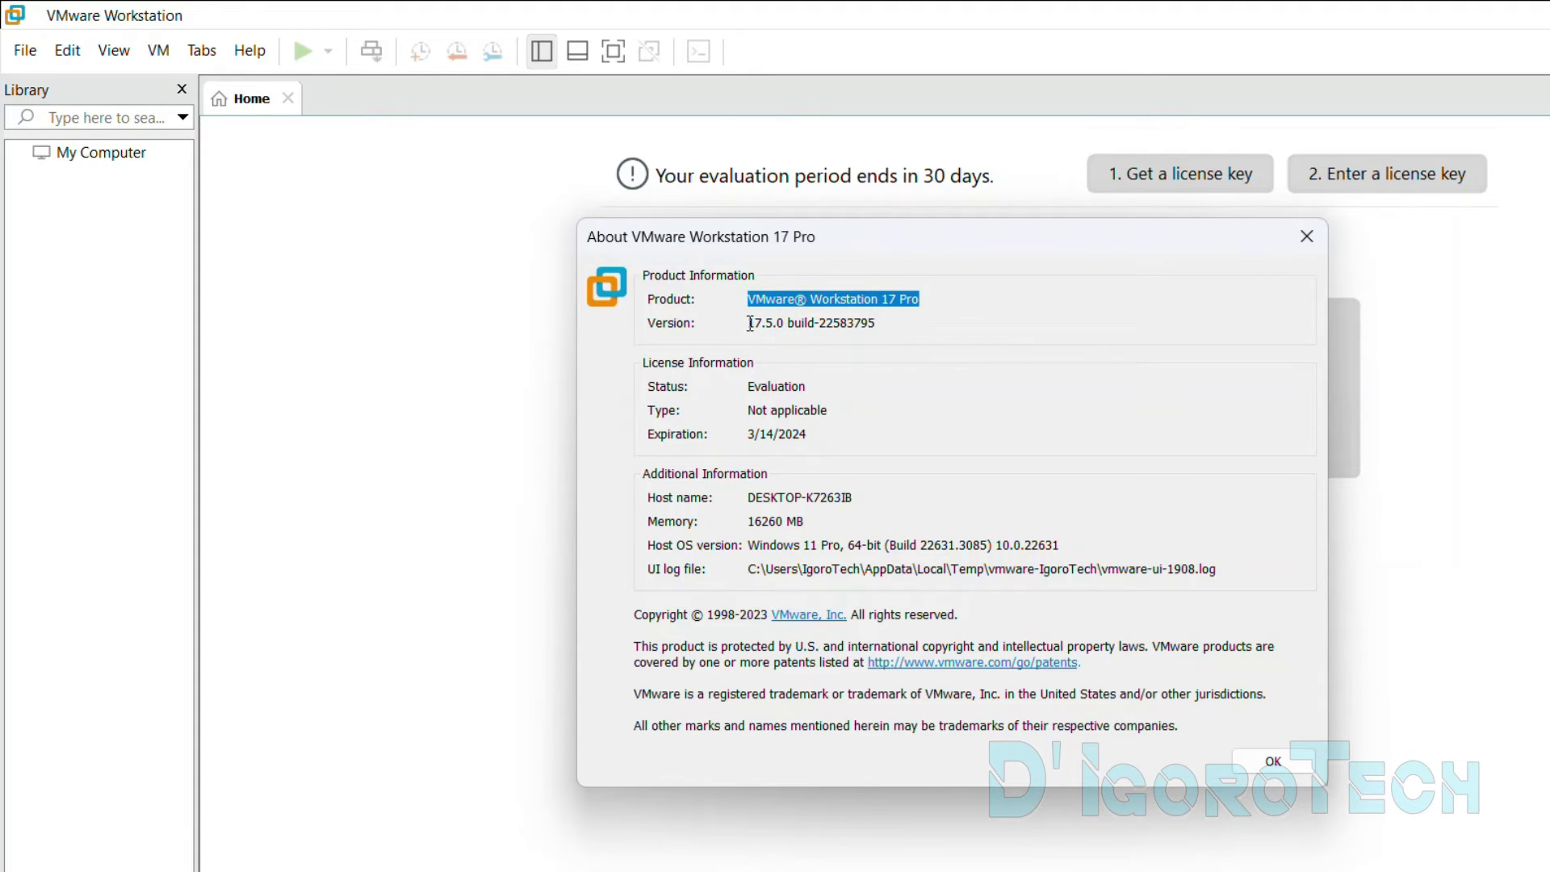
drag(747, 323, 901, 331)
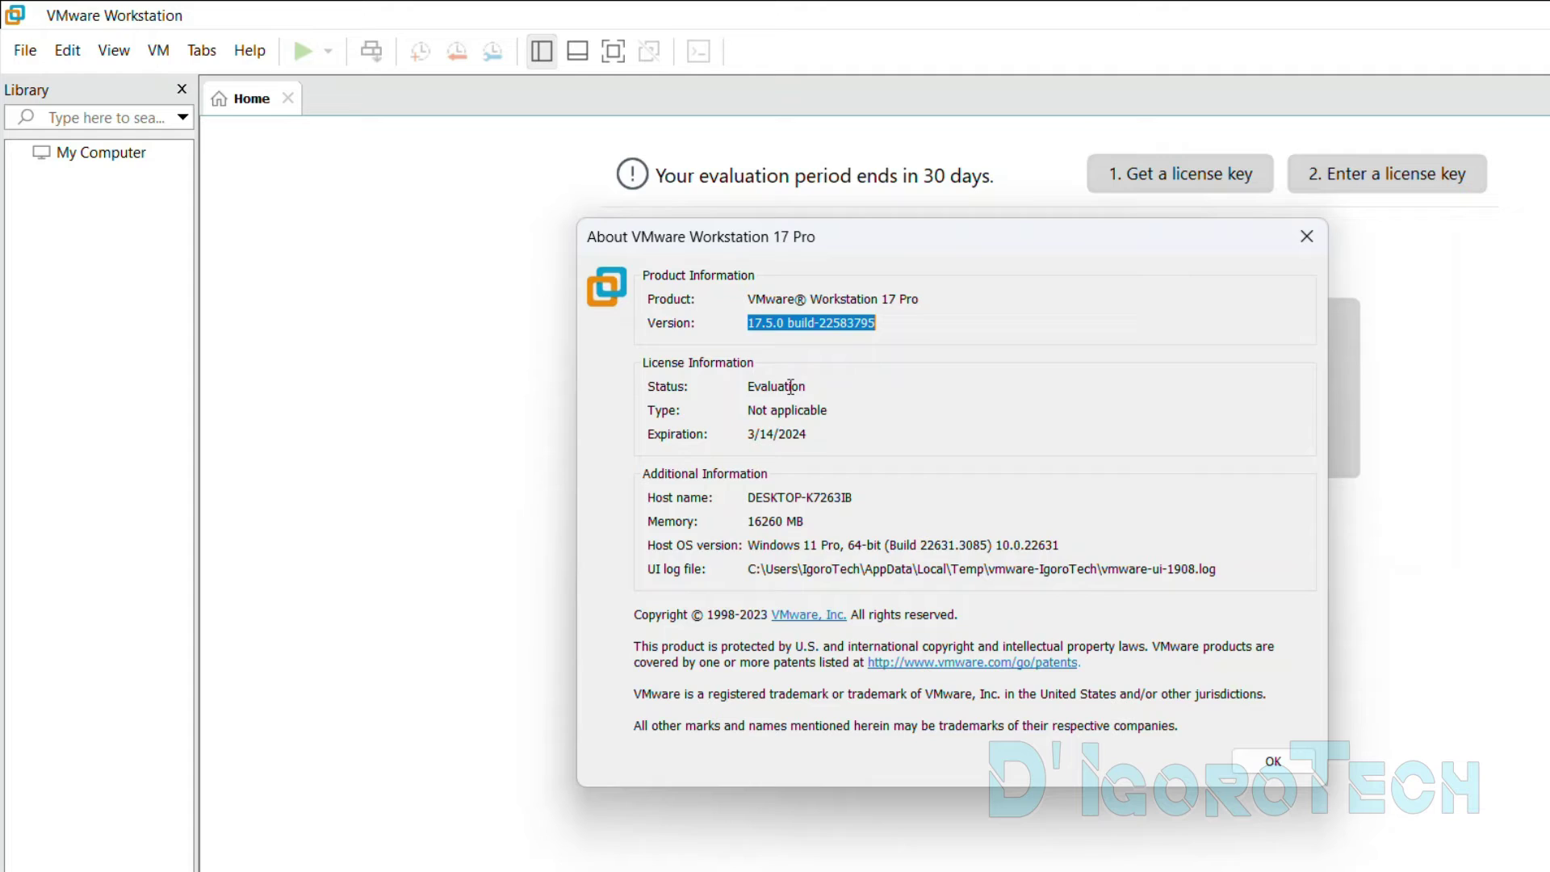
click(719, 409)
drag(747, 386, 831, 408)
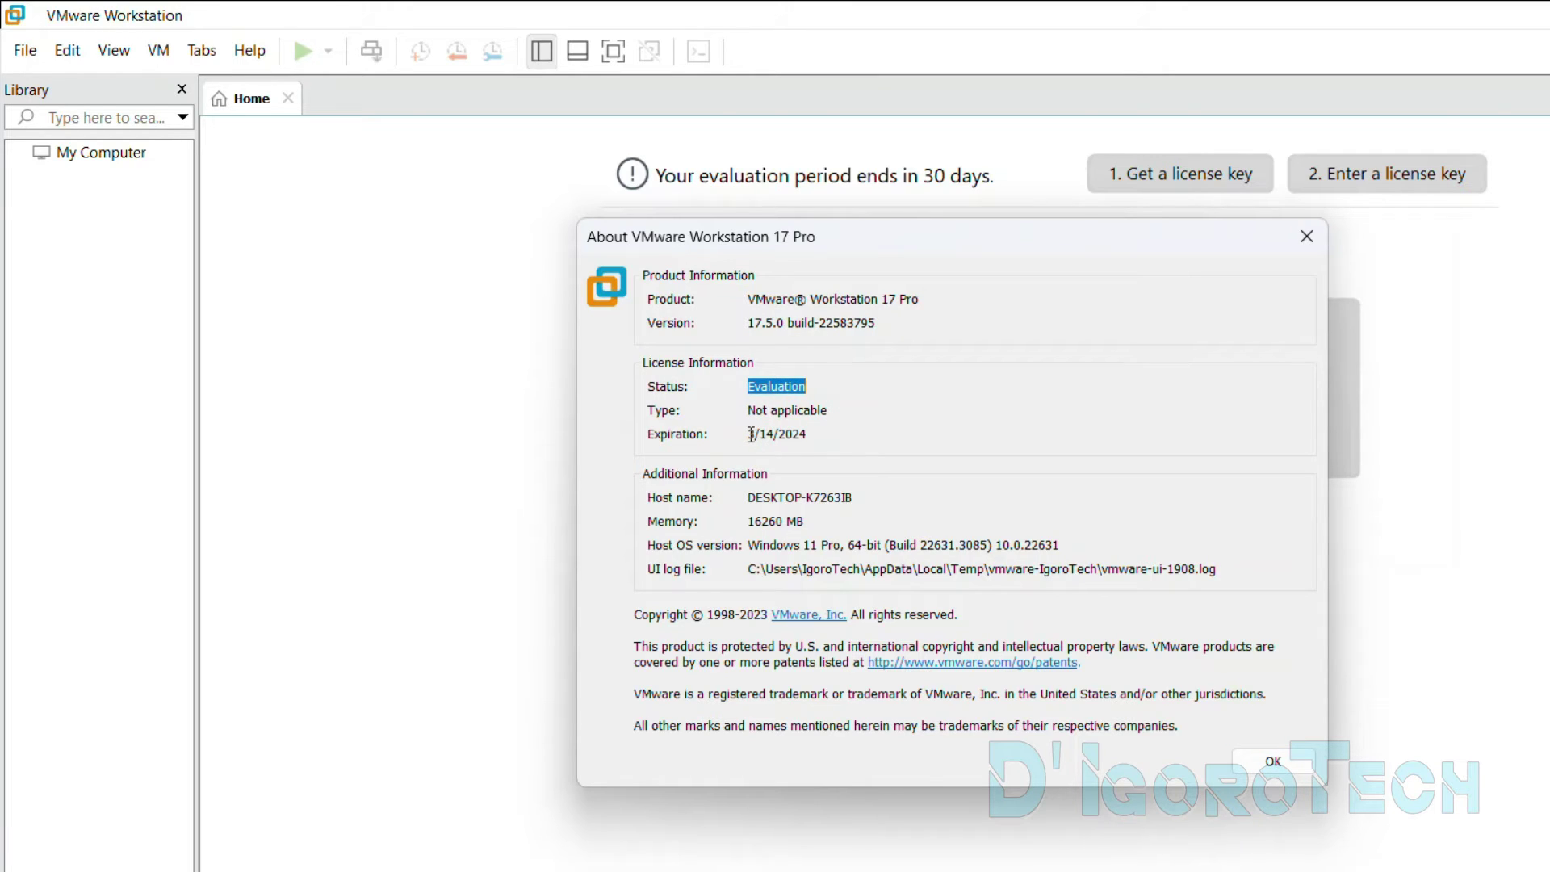
drag(747, 434, 827, 446)
click(1266, 756)
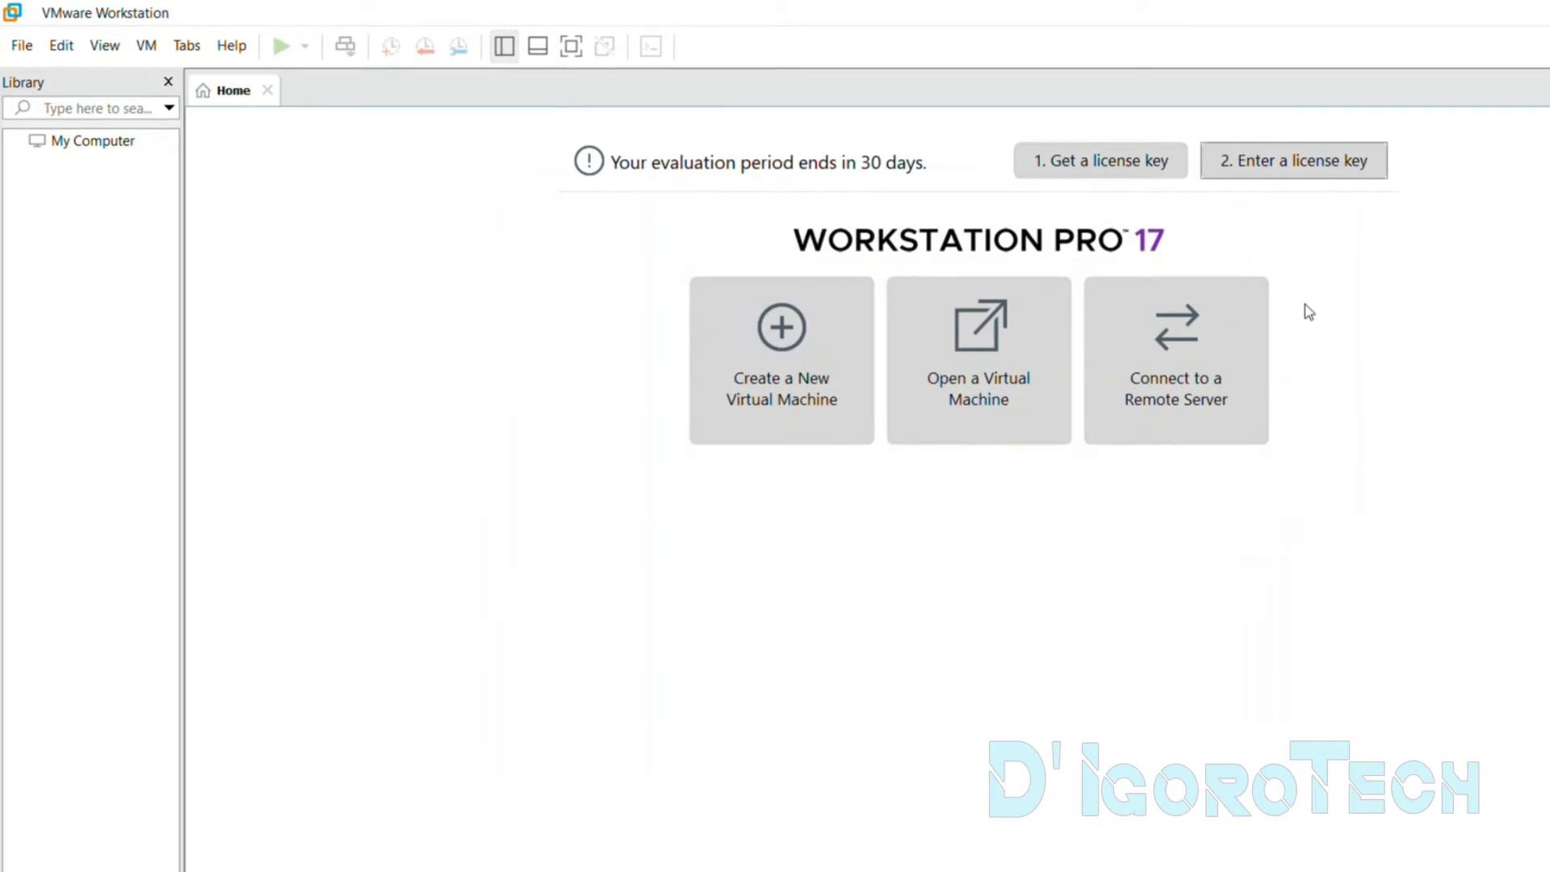
- Paste a license key into the 'Enter a license key' field and confirm it with OK
click(1253, 172)
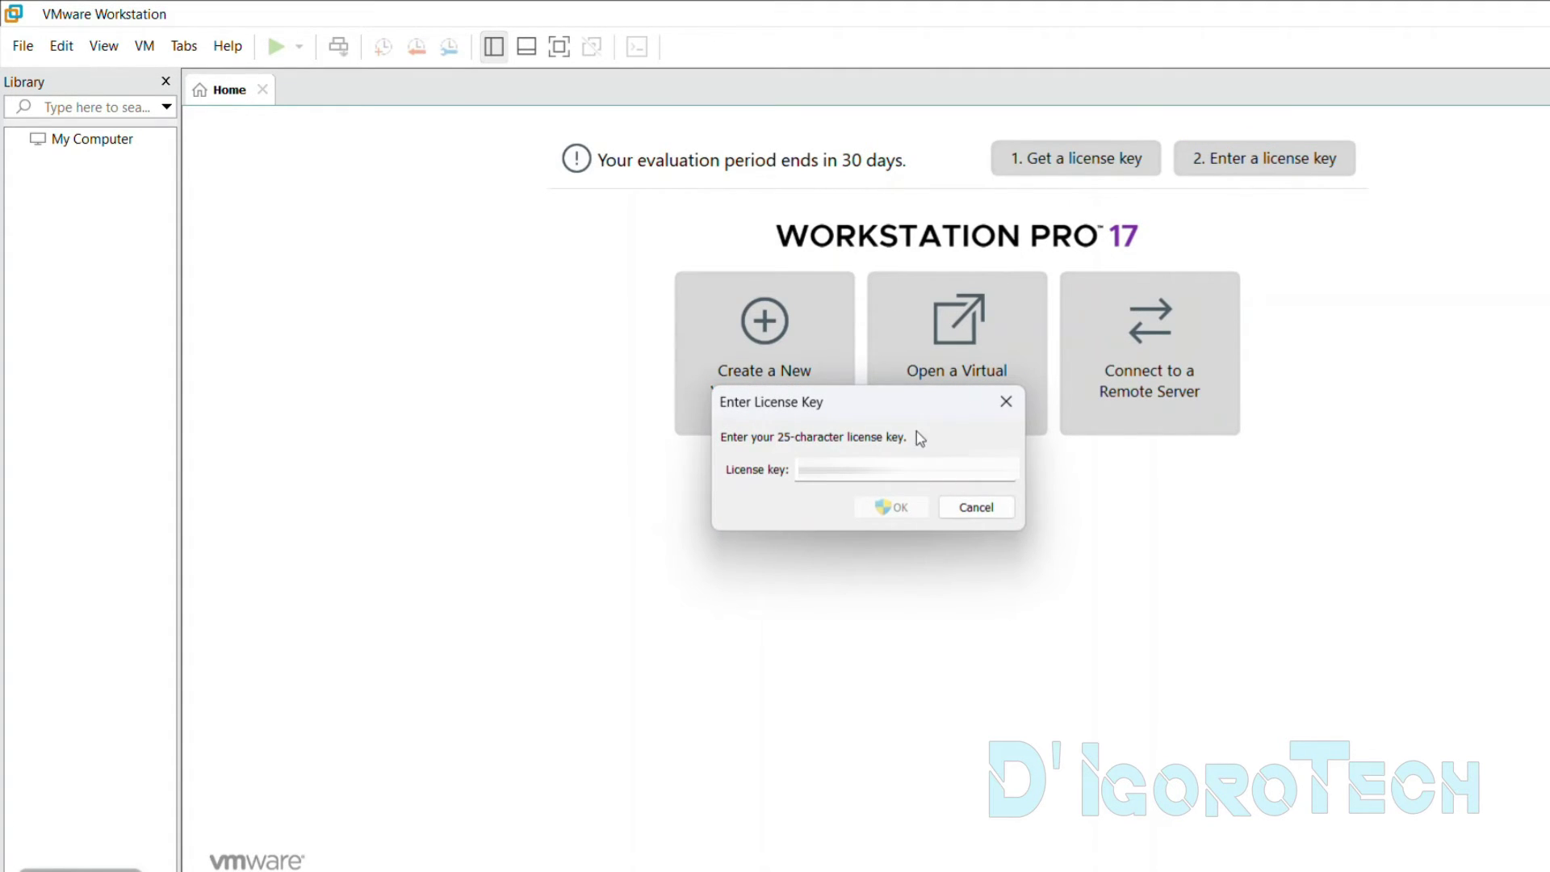
key(ctrl+v)
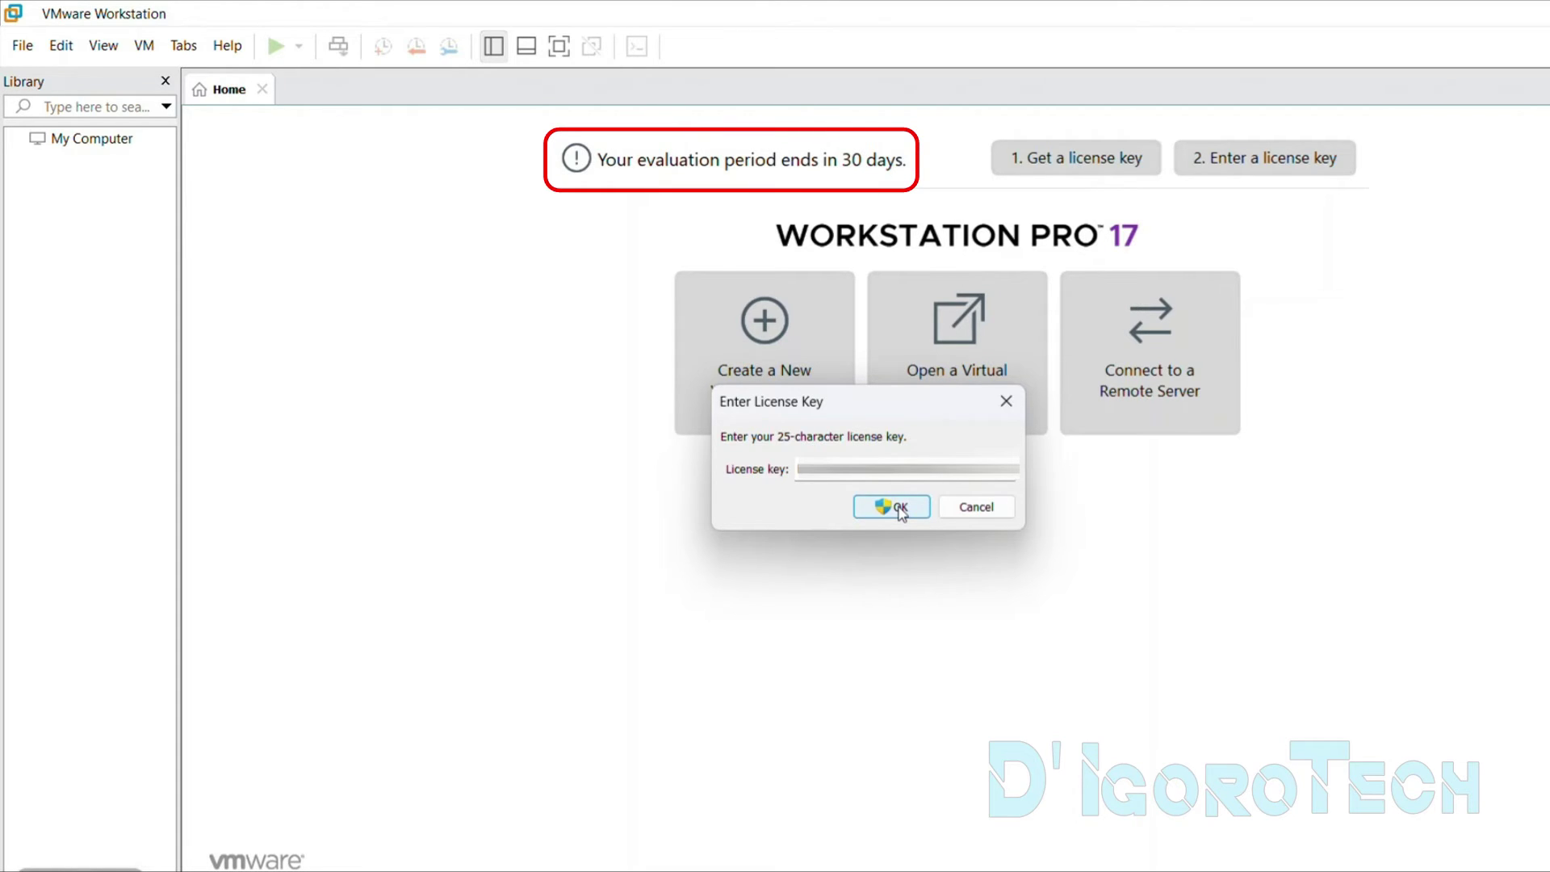
click(900, 508)
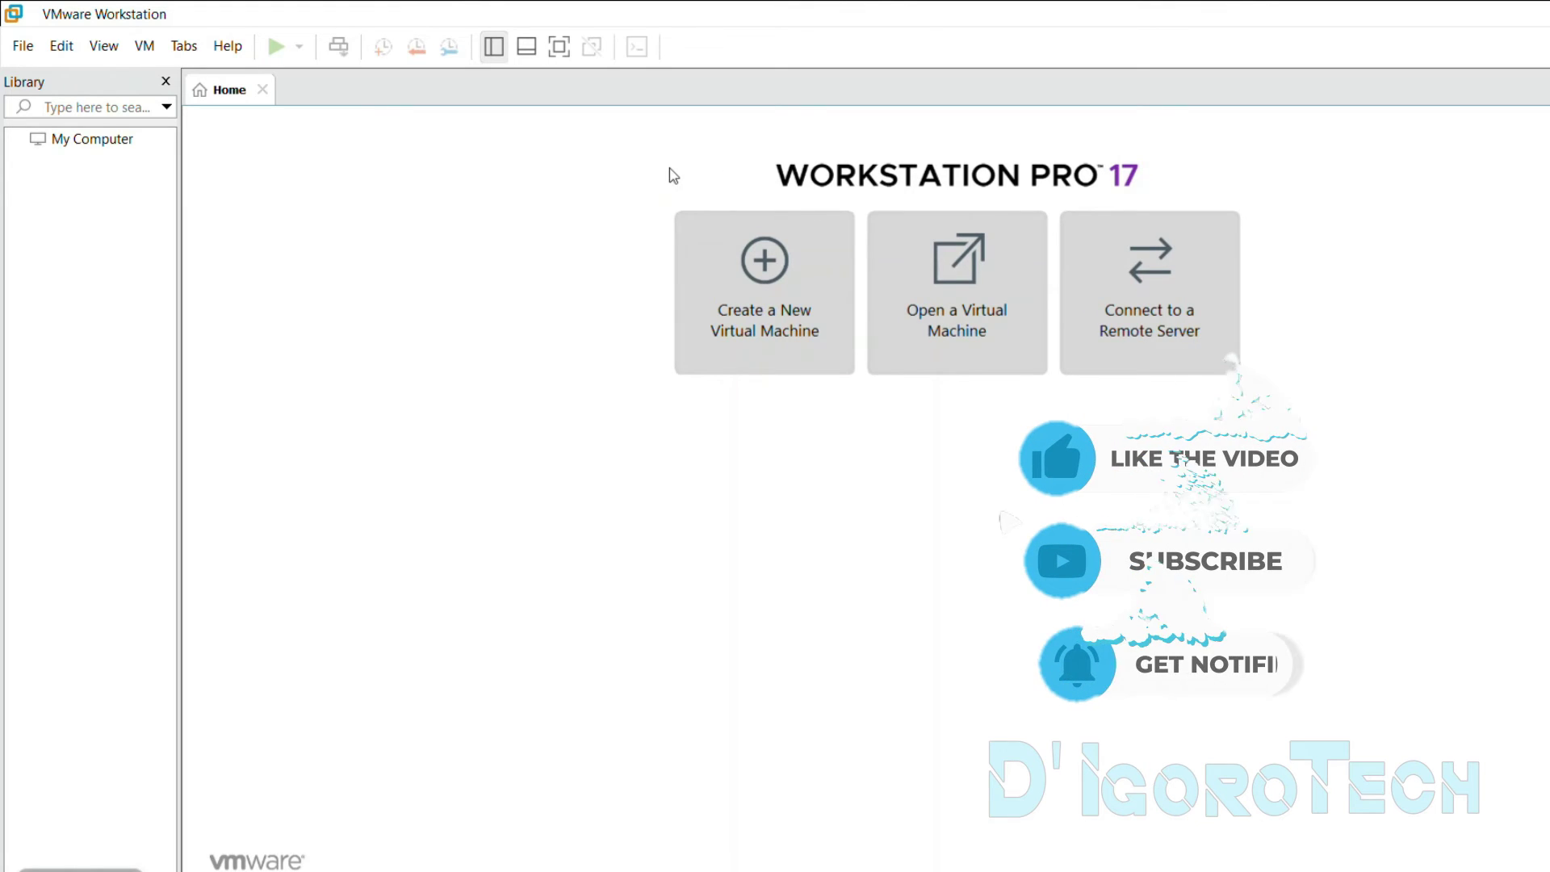
- Open Help > About VMware Workstation and highlight the 'No expiration' license value
click(227, 44)
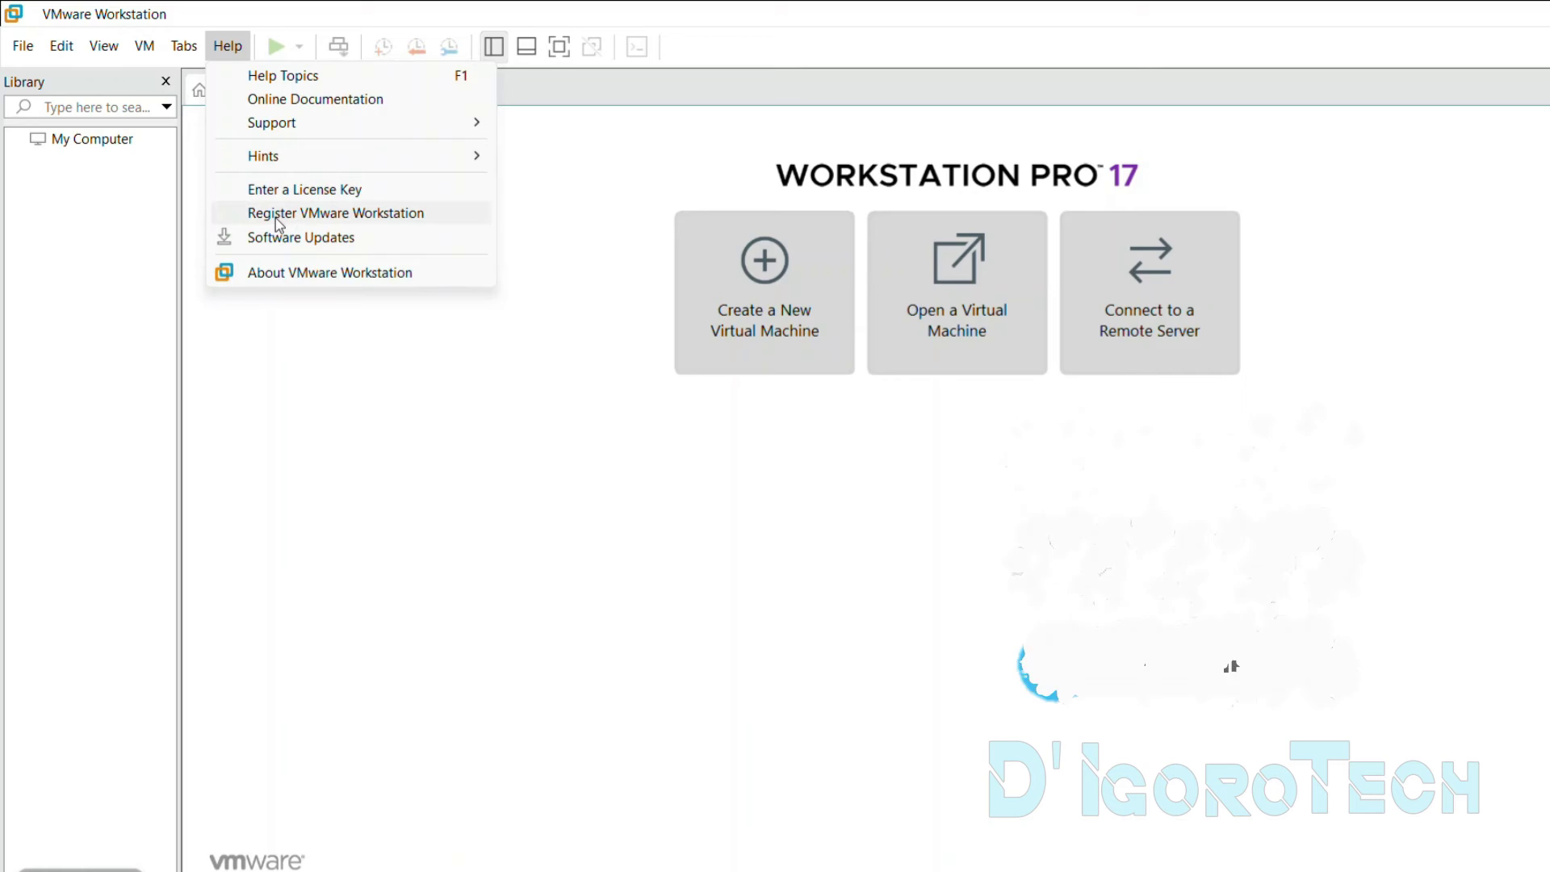
click(288, 274)
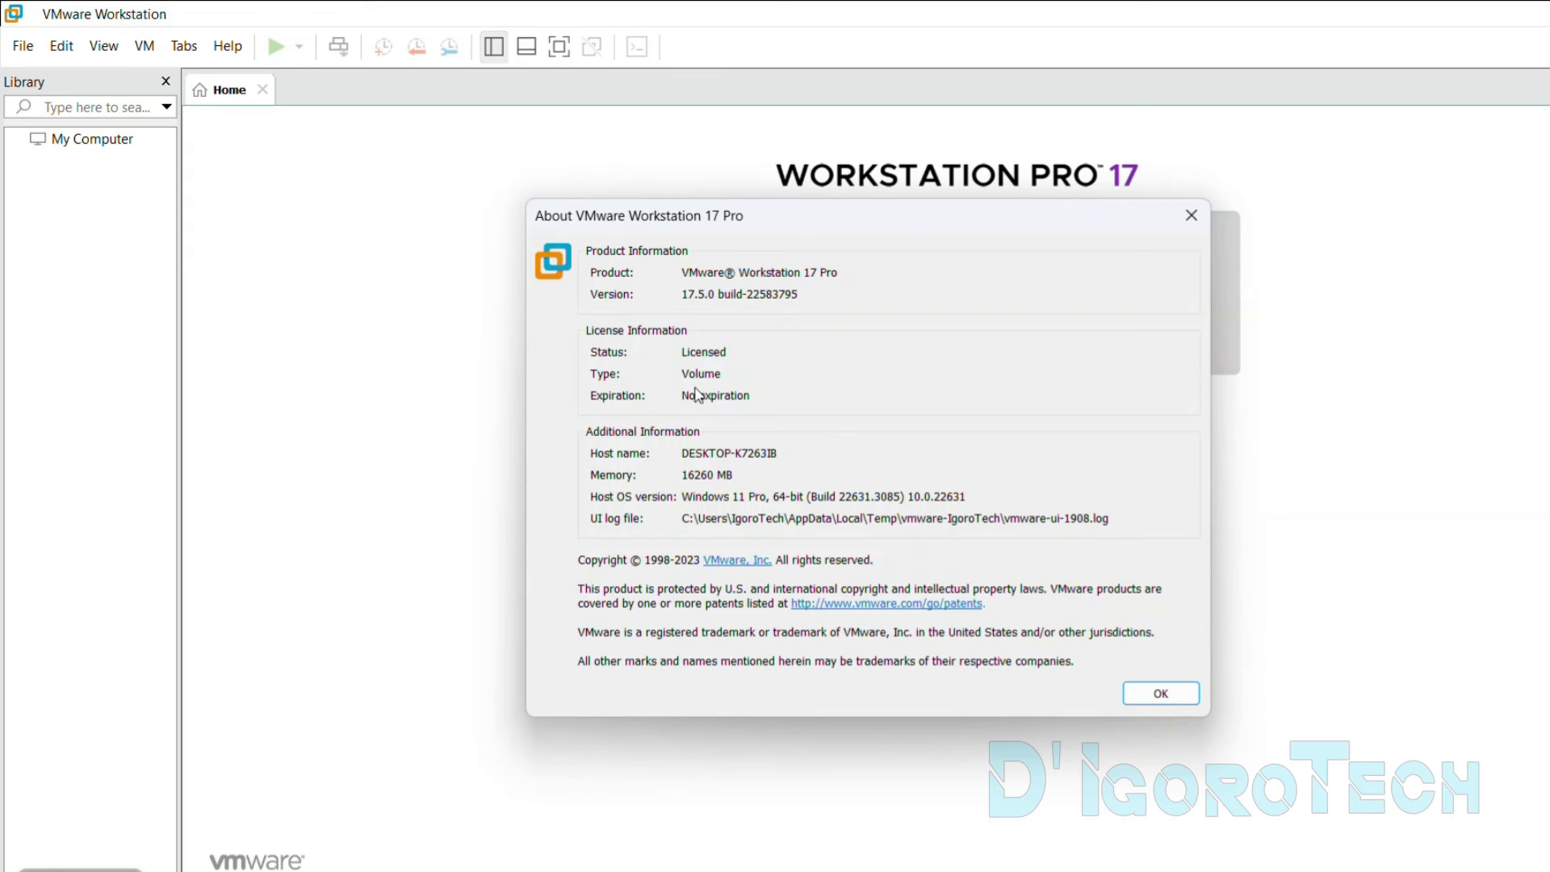
drag(683, 395, 765, 396)
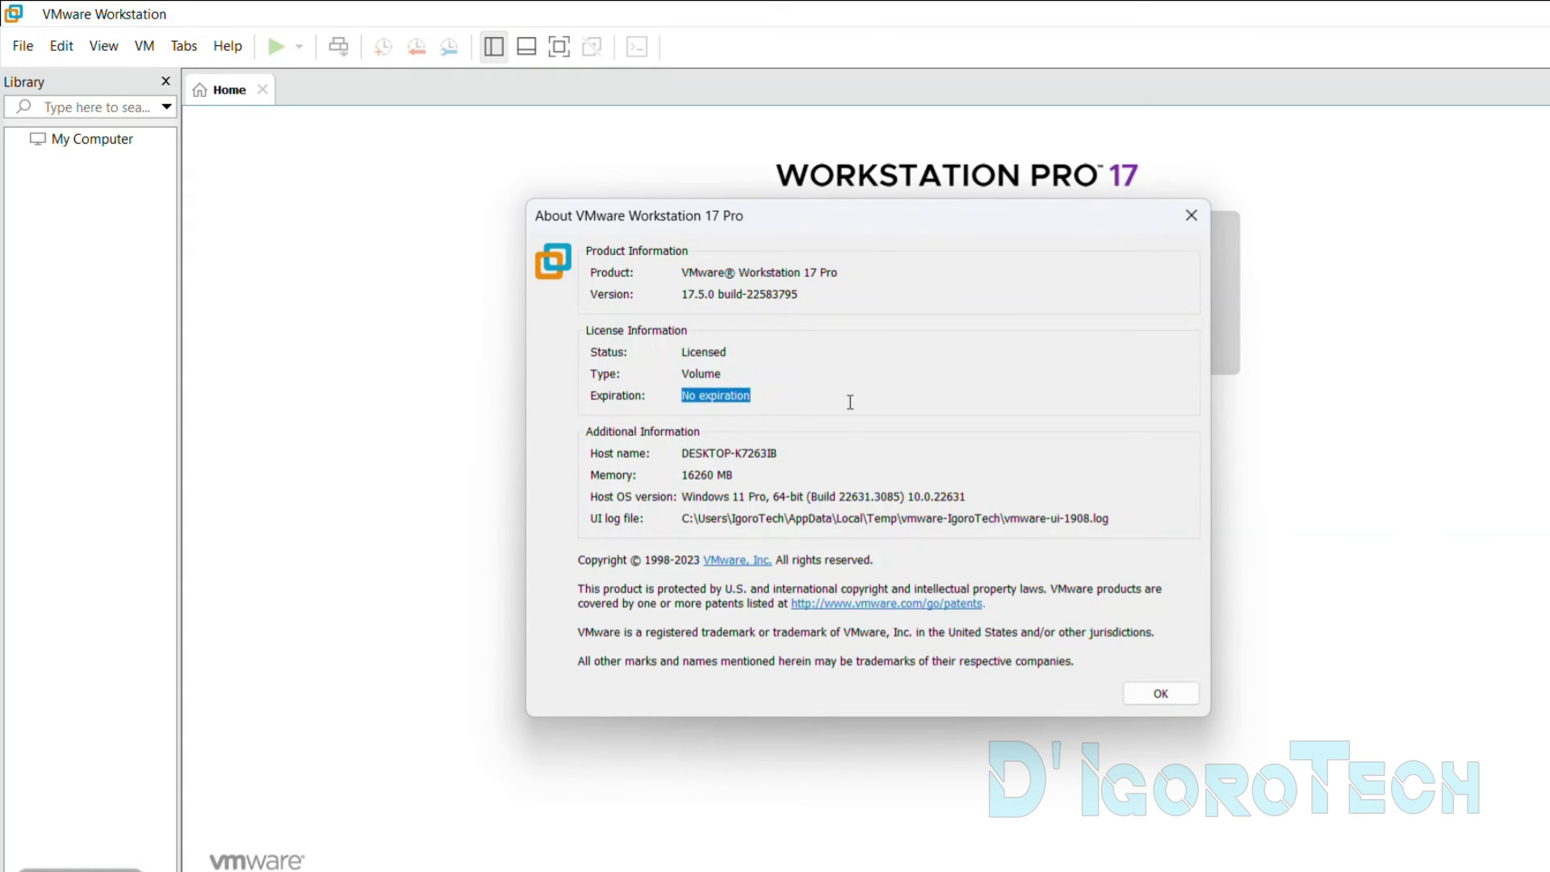
- Dismiss the About VMware Workstation 17 Pro dialog with OK
click(1161, 695)
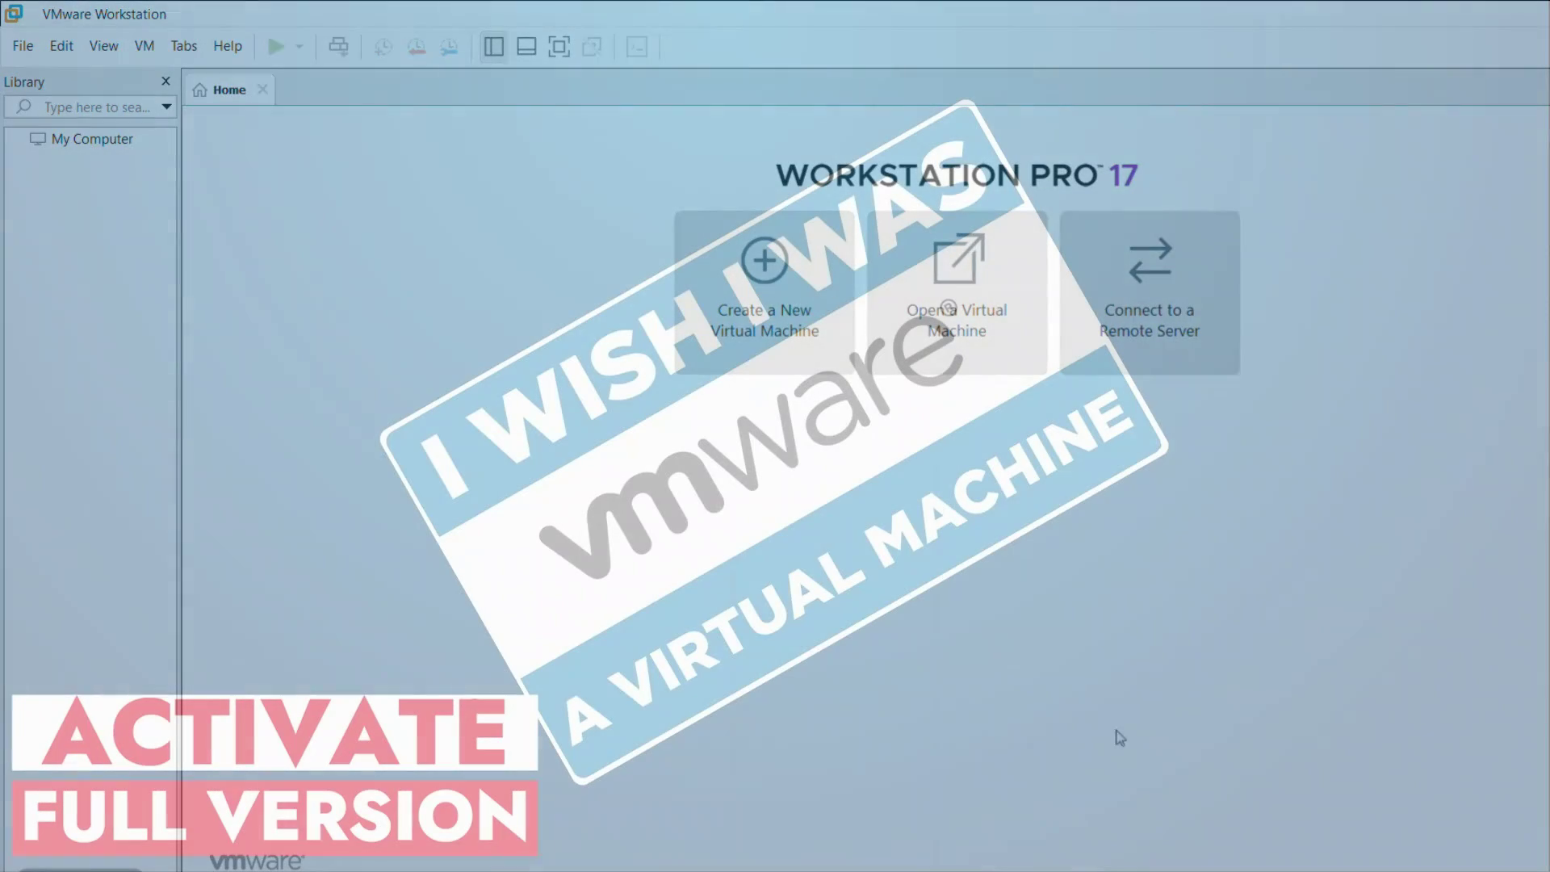